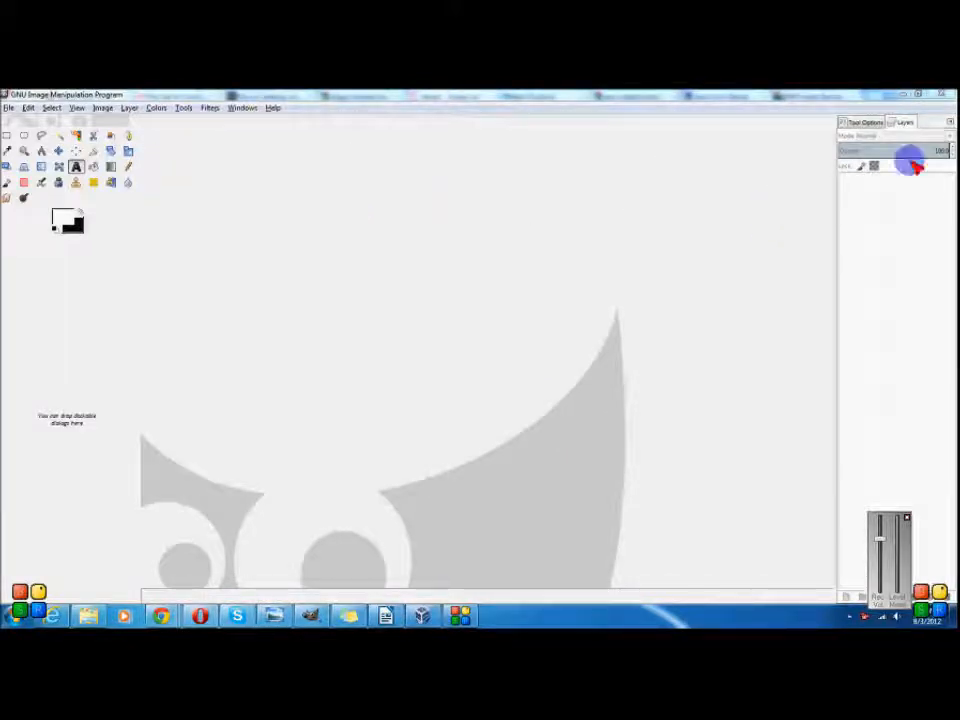
{"action": "left_click", "coordinate": [858, 121]}
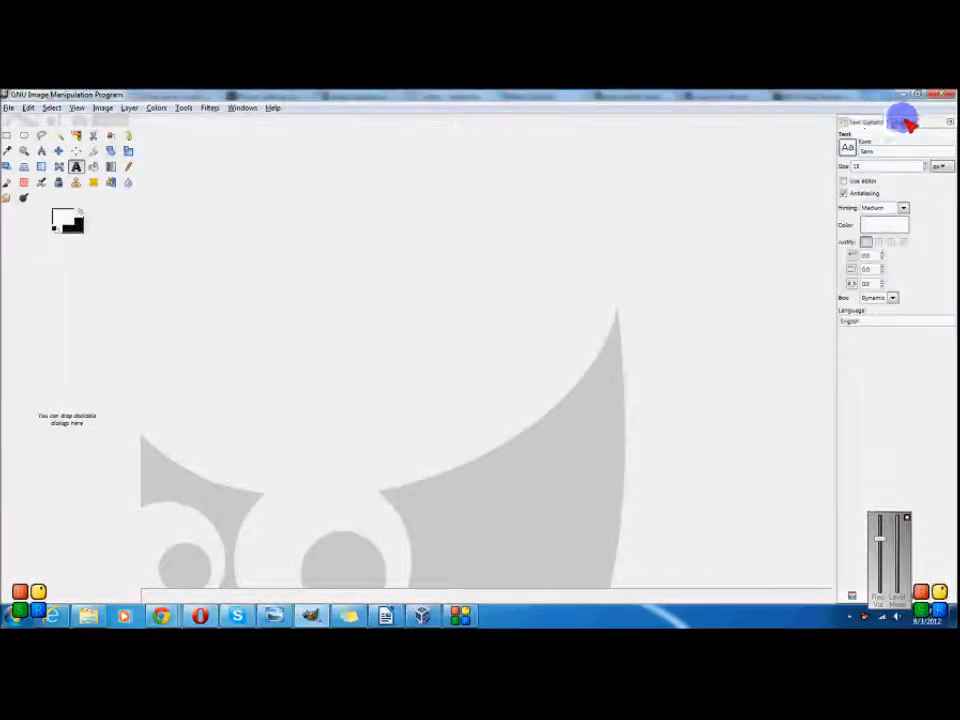
{"action": "left_click", "coordinate": [904, 122]}
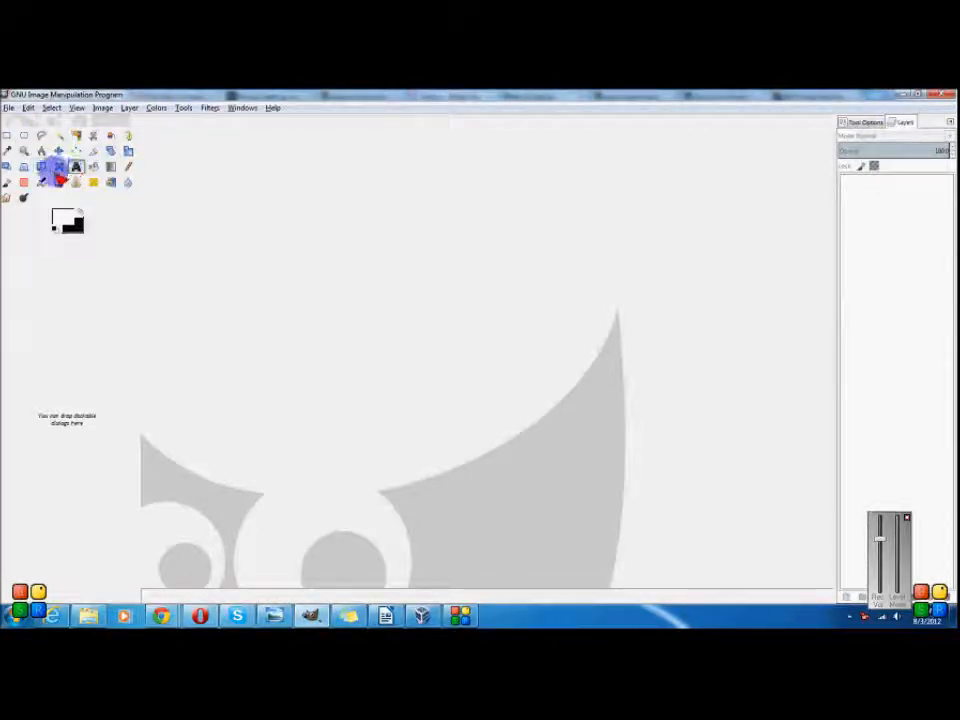
Step: Bring up the Open Image dialog to choose existing pictures from the flower folder
{"action": "left_click", "coordinate": [9, 107]}
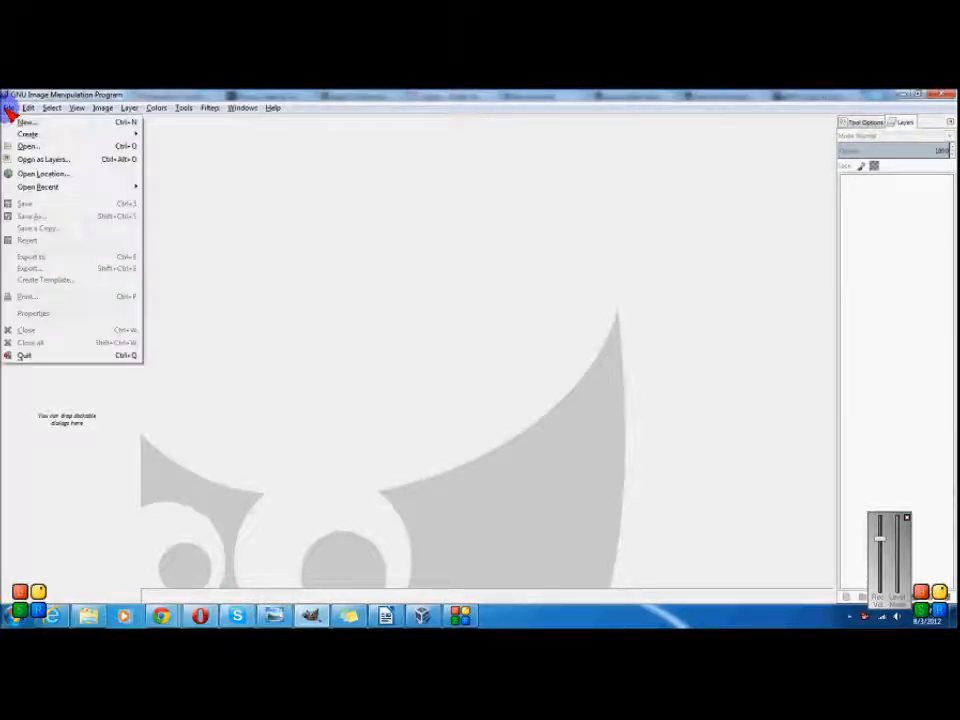
{"action": "left_click", "coordinate": [24, 146]}
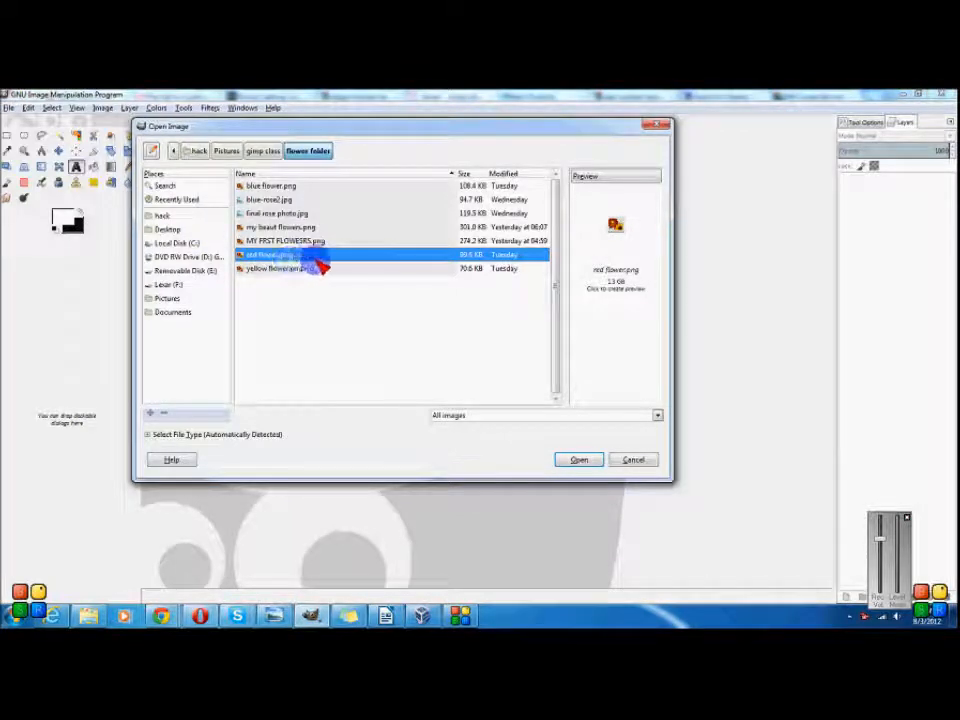
{"action": "left_click", "coordinate": [268, 186], "text": "ctrl"}
{"action": "left_click", "coordinate": [270, 199], "text": "ctrl"}
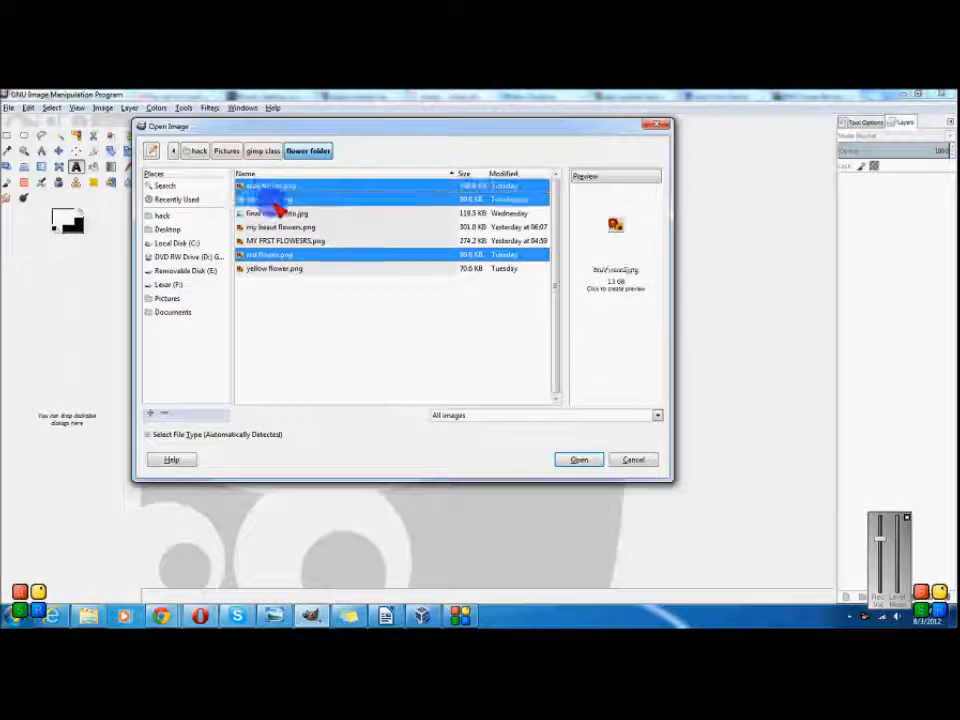
{"action": "left_click", "coordinate": [277, 227], "text": "ctrl"}
{"action": "left_click", "coordinate": [283, 215], "text": "ctrl"}
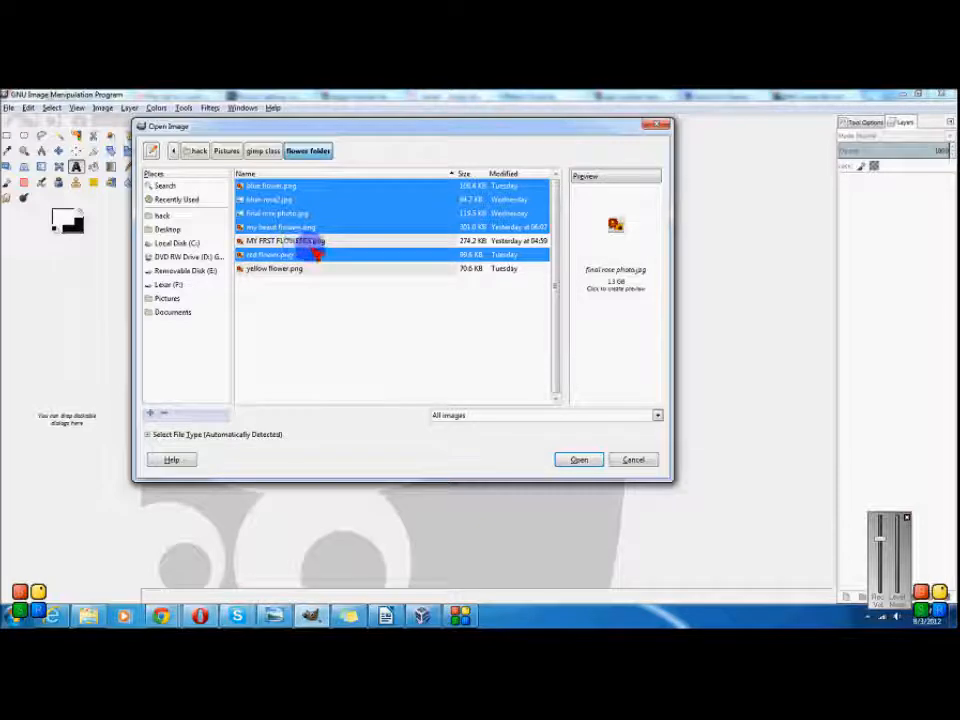
{"action": "left_click", "coordinate": [310, 244]}
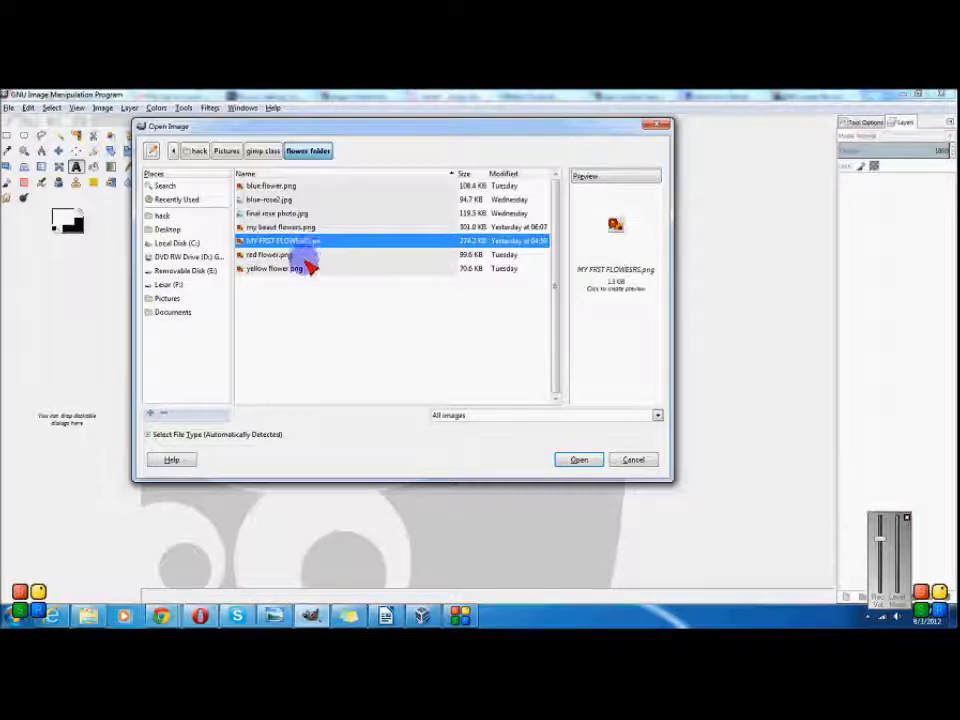
{"action": "left_click", "coordinate": [281, 187], "text": "ctrl"}
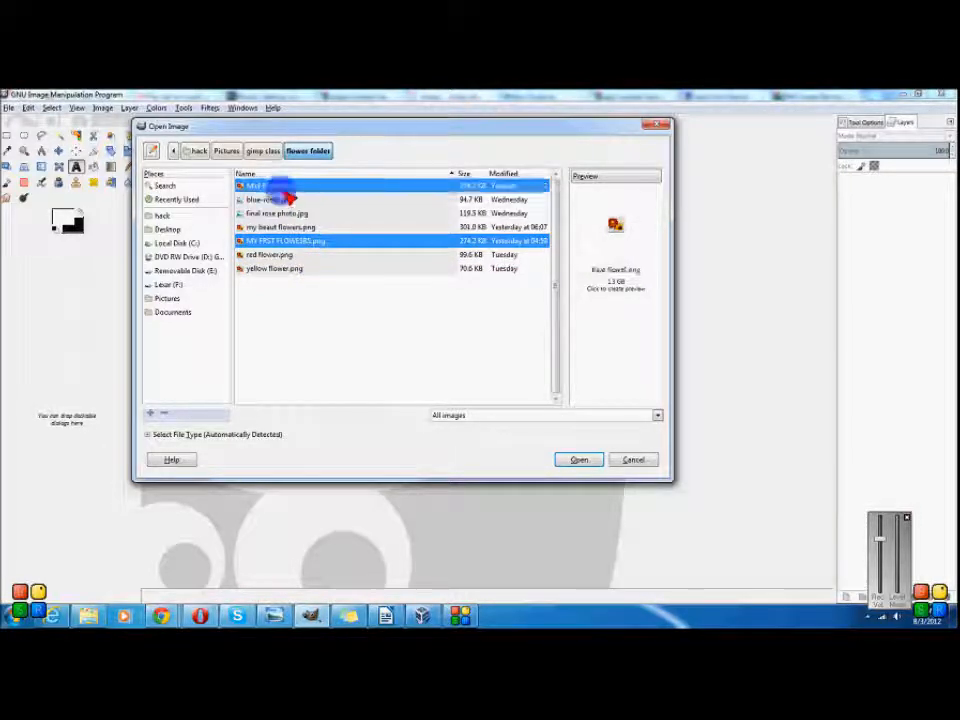
{"action": "left_click", "coordinate": [295, 200], "text": "ctrl"}
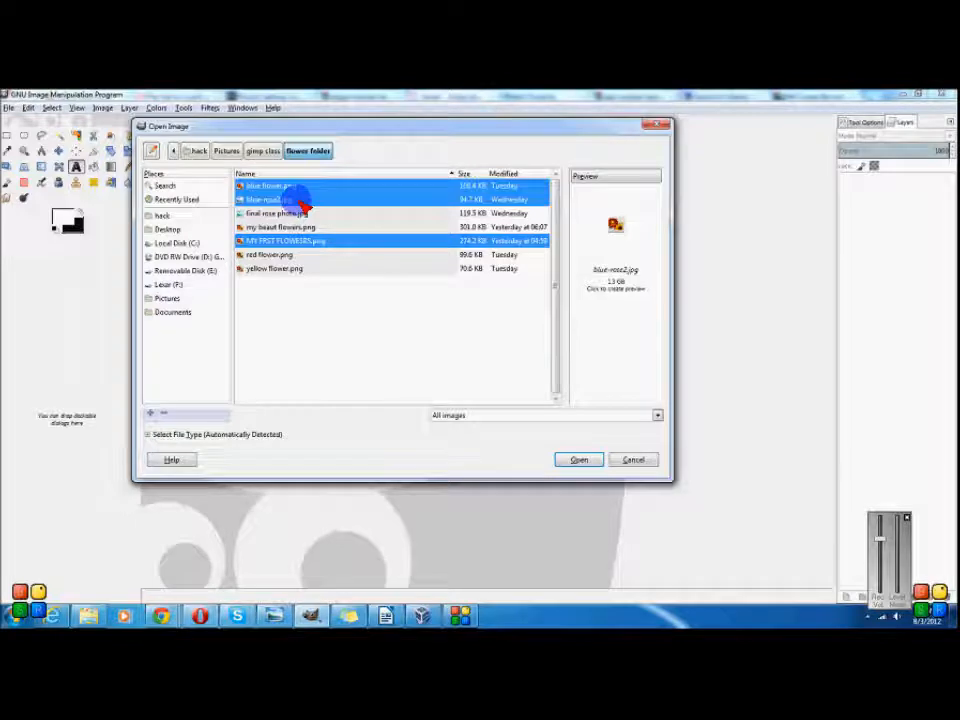
{"action": "left_click", "coordinate": [326, 253]}
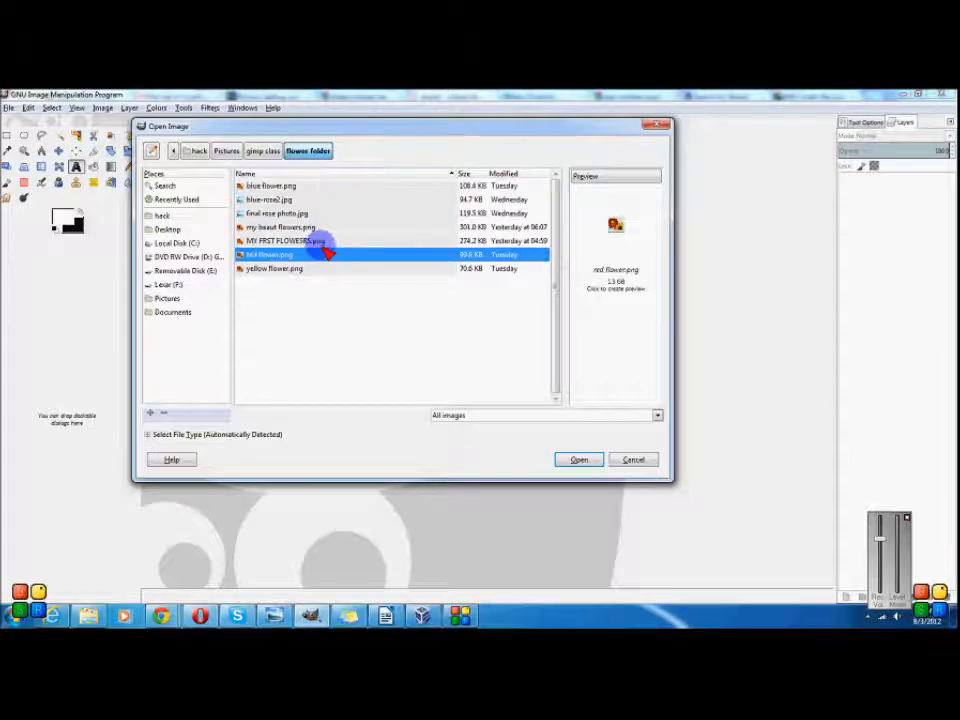
Step: Open blue flower.png, blue-rose2.jpg, red flower.png and yellow flower.png together from the flower folder
{"action": "left_click", "coordinate": [272, 186]}
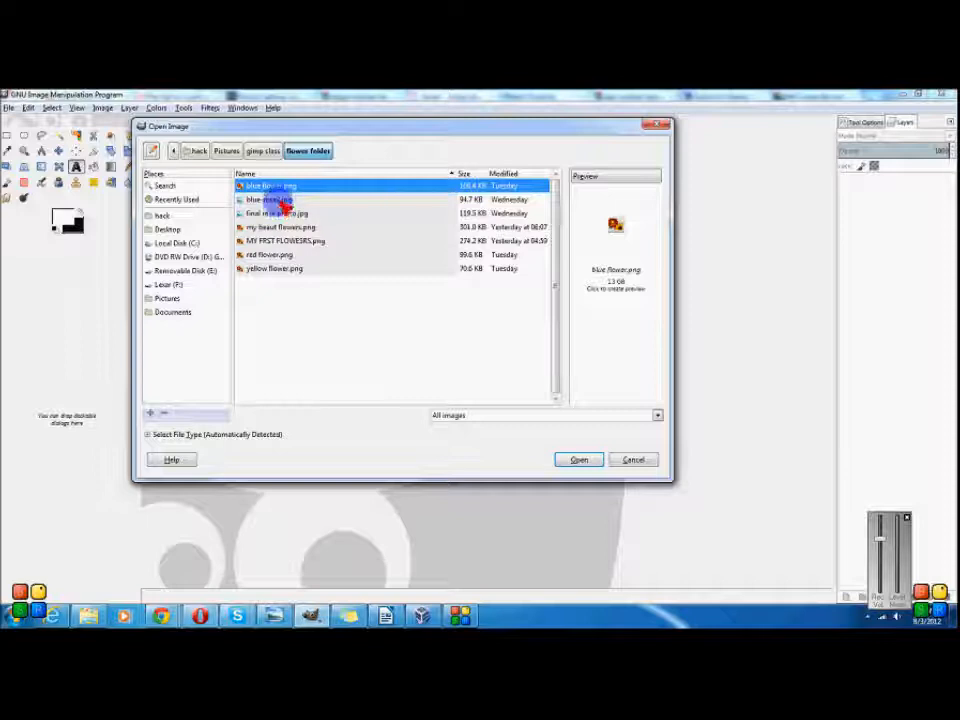
{"action": "left_click", "coordinate": [279, 199], "text": "ctrl"}
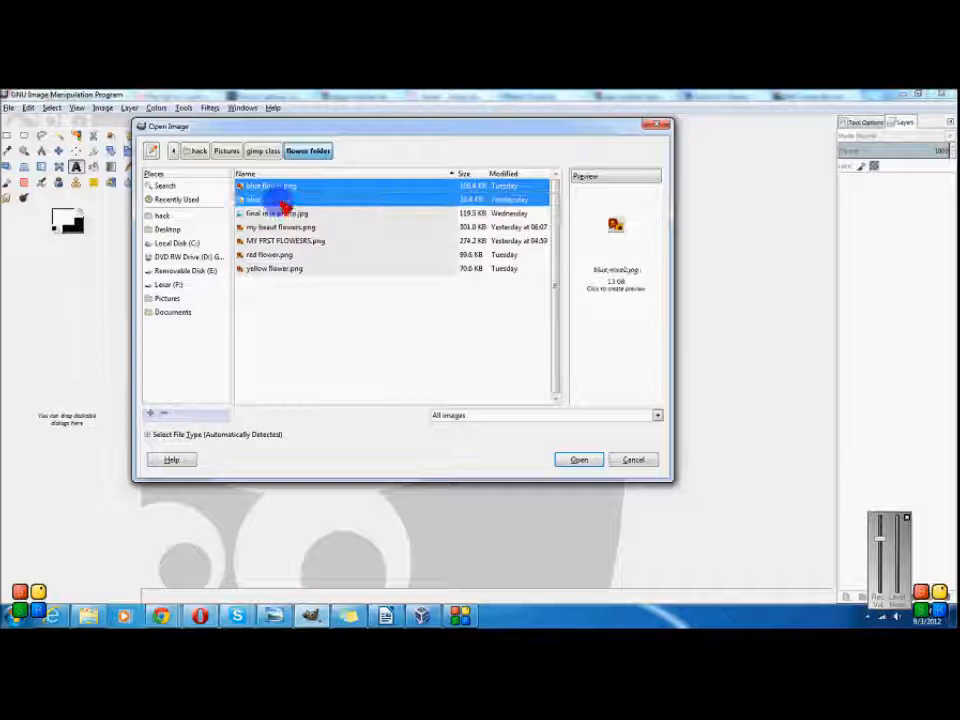
{"action": "left_click", "coordinate": [281, 255], "text": "ctrl"}
{"action": "left_click", "coordinate": [281, 267], "text": "ctrl"}
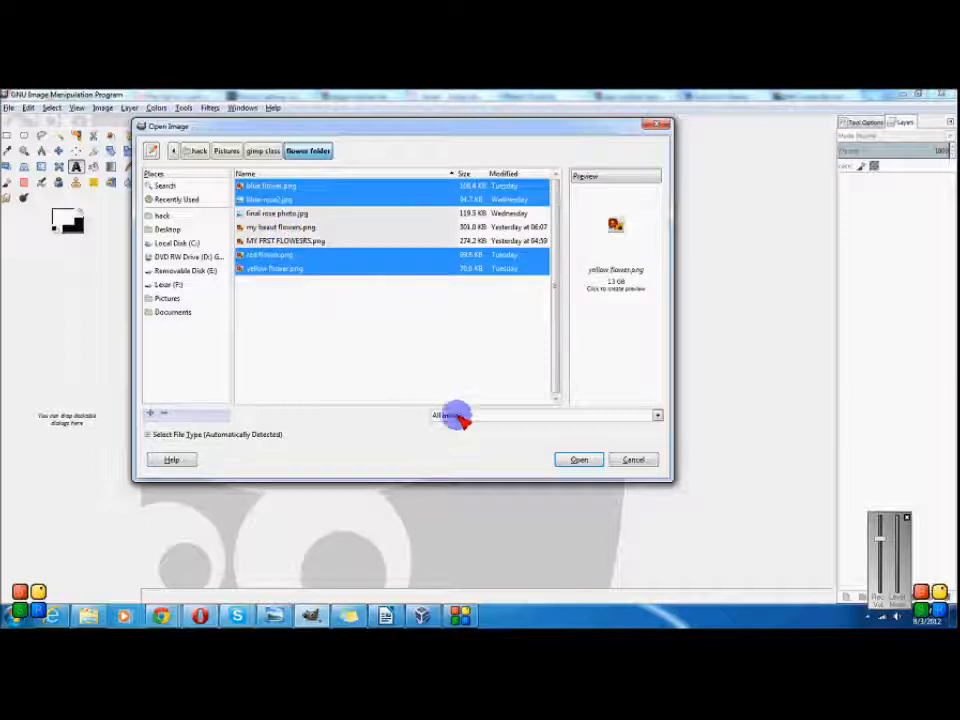
{"action": "left_click", "coordinate": [581, 461]}
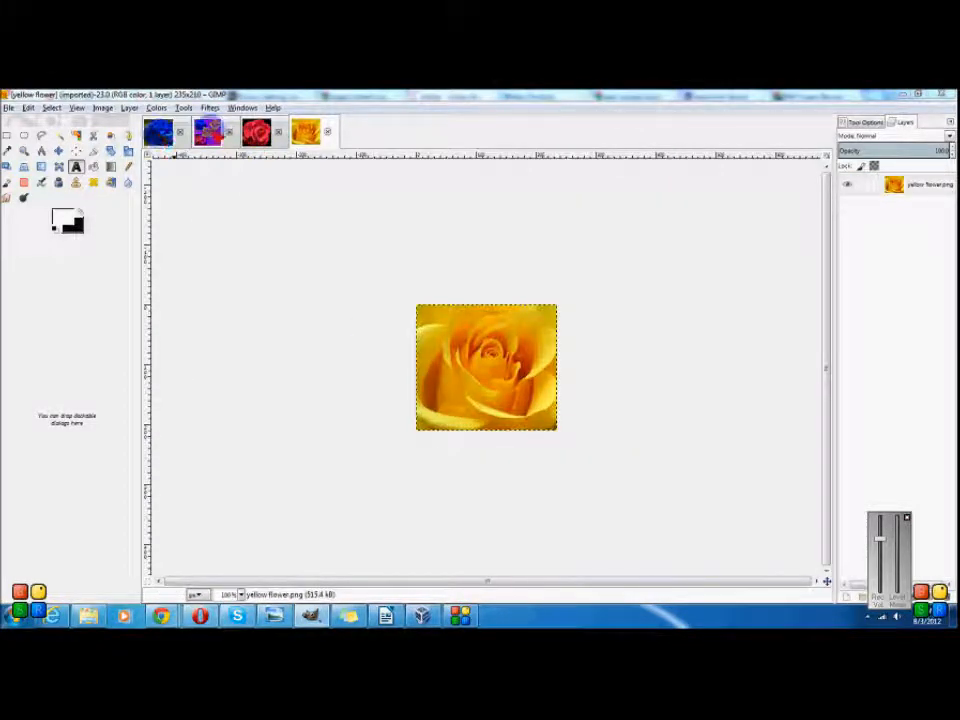
Step: Close the blue-rose2.jpg collage image, keeping the three single-flower images open
{"action": "left_click", "coordinate": [207, 131]}
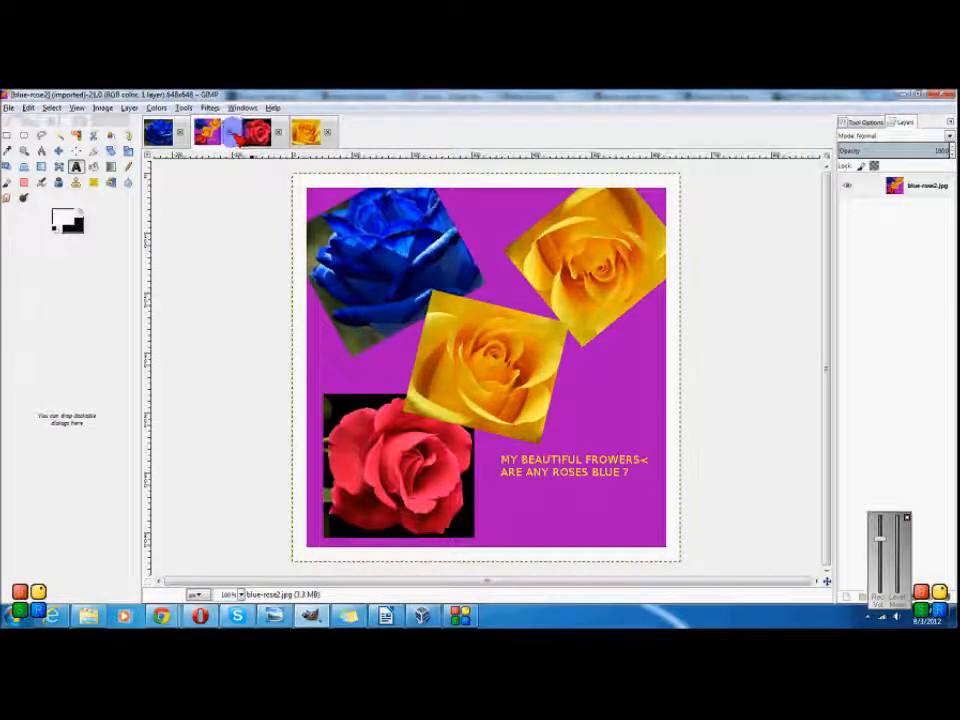
{"action": "left_click", "coordinate": [229, 131]}
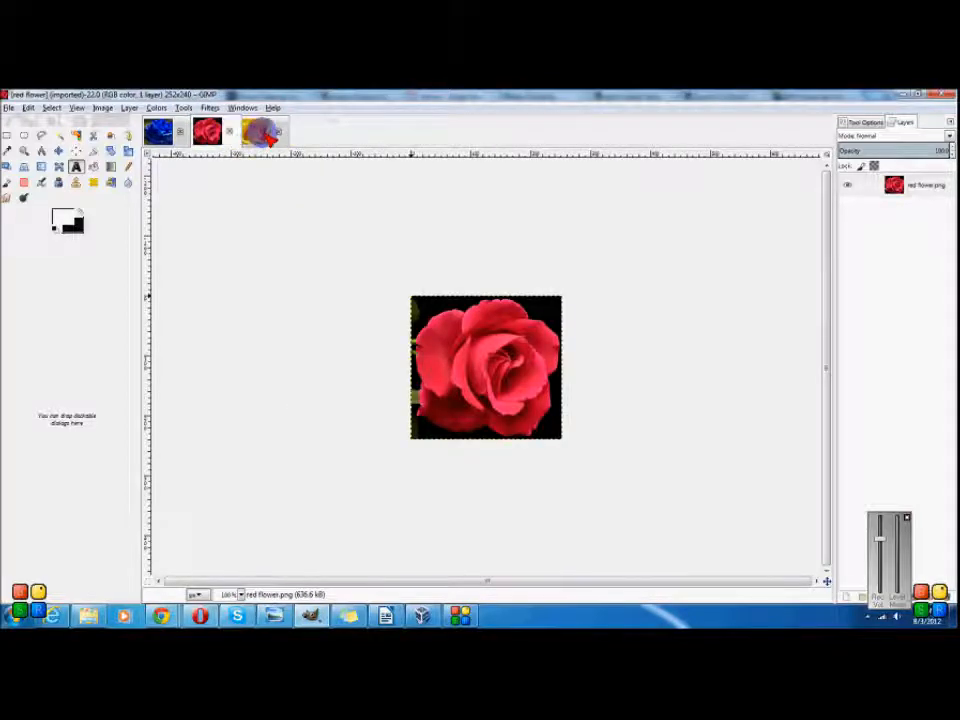
Step: View the open blue, red and yellow flower images in turn, finishing on the yellow flower
{"action": "left_click", "coordinate": [264, 134]}
{"action": "left_click", "coordinate": [160, 132]}
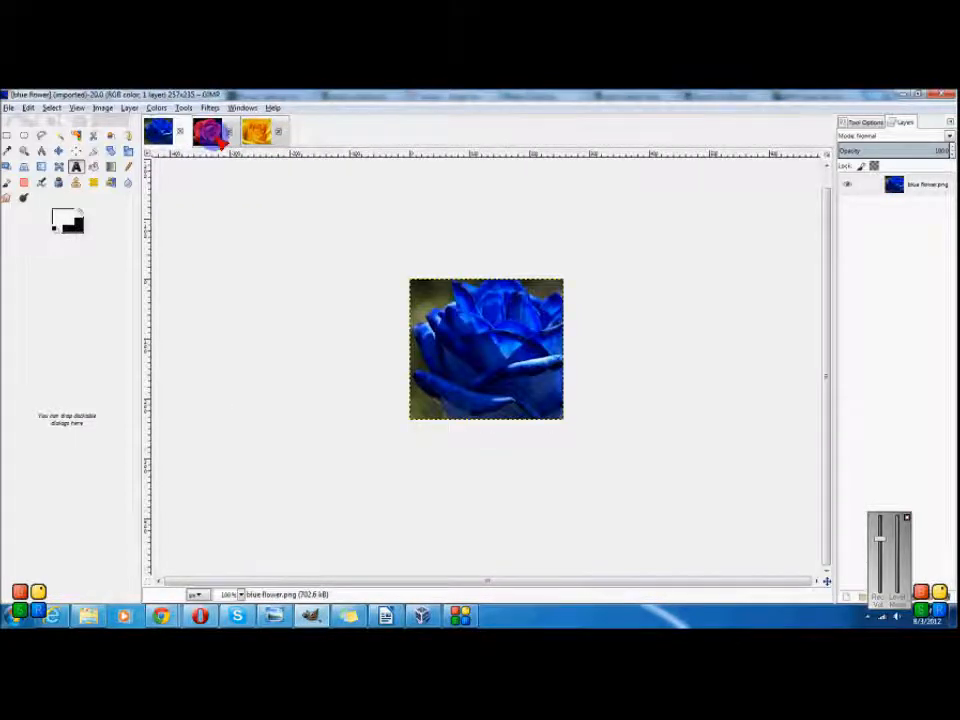
{"action": "left_click", "coordinate": [207, 131]}
{"action": "left_click", "coordinate": [255, 131]}
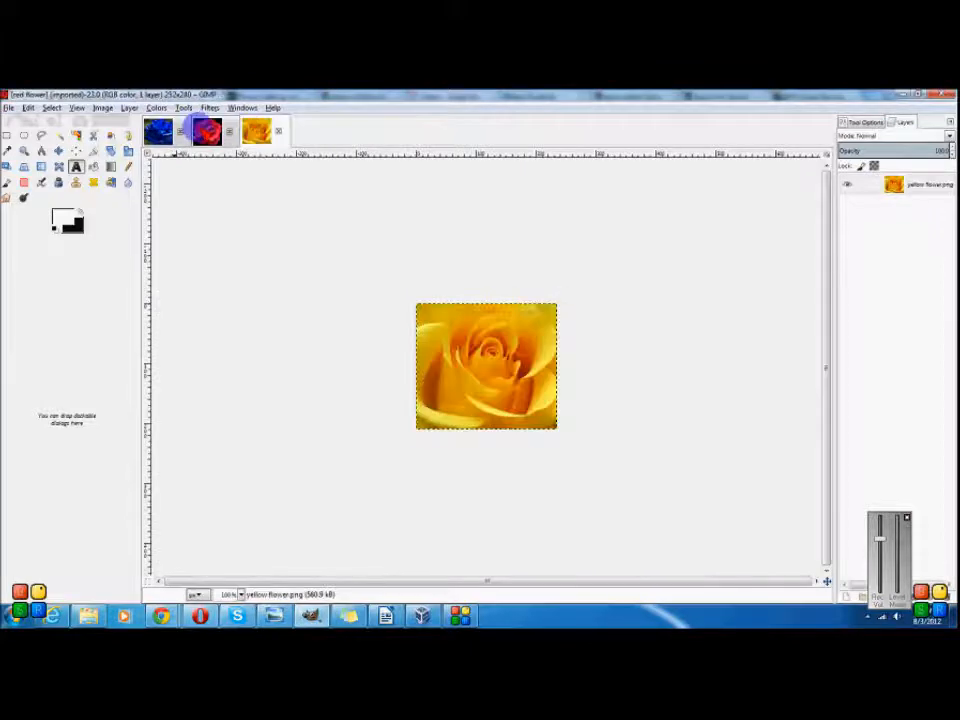
{"action": "left_click", "coordinate": [207, 131]}
{"action": "left_click", "coordinate": [158, 131]}
{"action": "left_click", "coordinate": [207, 131]}
{"action": "left_click", "coordinate": [257, 132]}
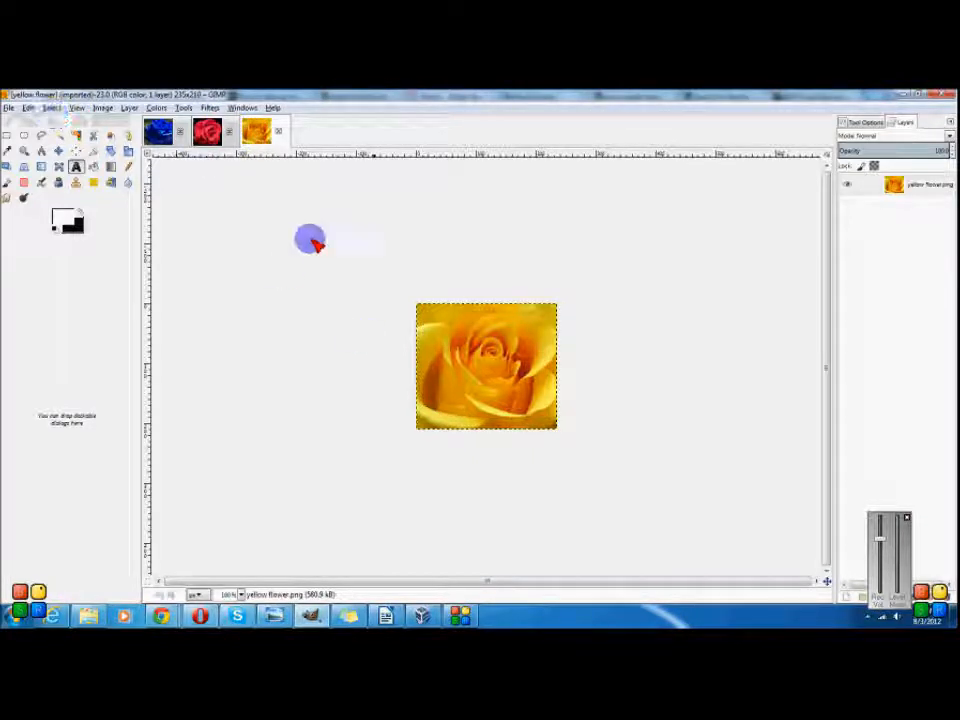
{"action": "left_click", "coordinate": [28, 107]}
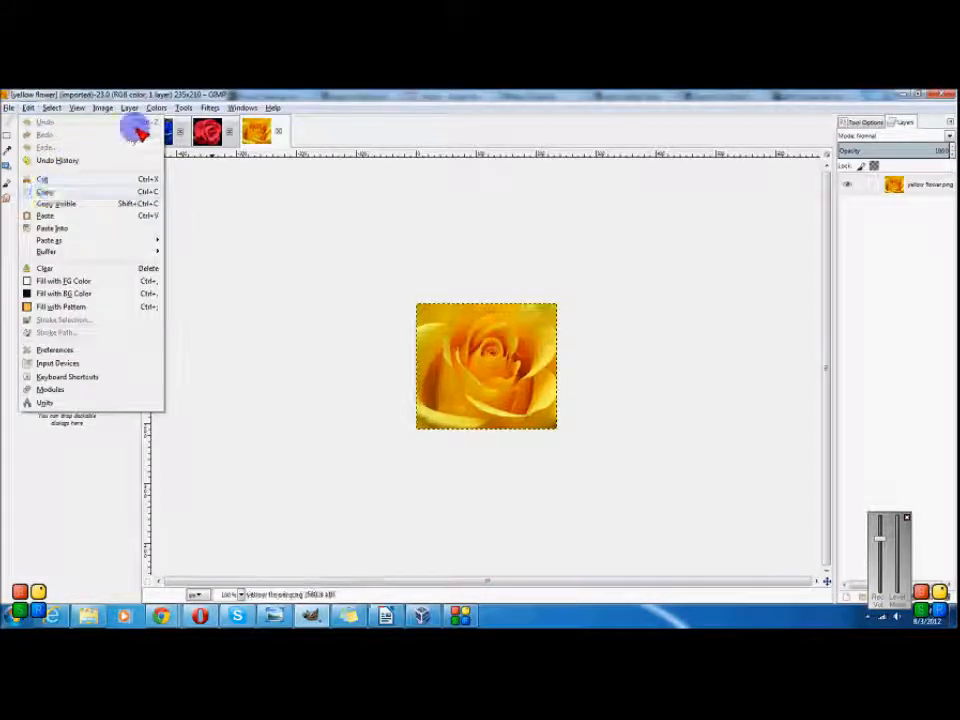
{"action": "left_click", "coordinate": [207, 131]}
{"action": "left_click", "coordinate": [207, 131]}
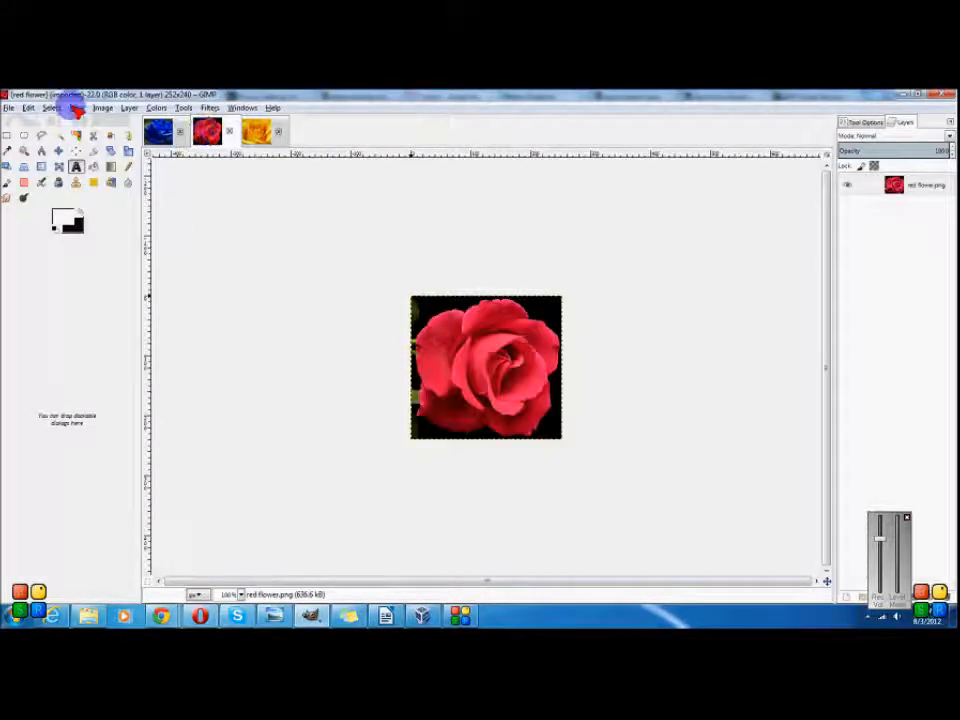
{"action": "left_click", "coordinate": [30, 108]}
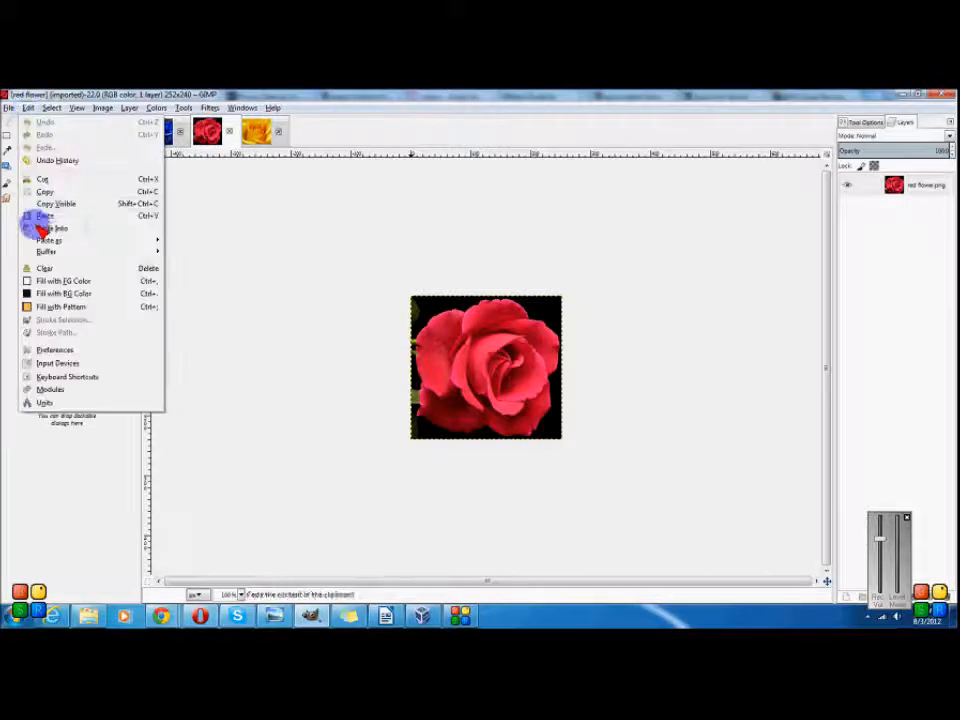
{"action": "left_click", "coordinate": [183, 107]}
{"action": "left_click", "coordinate": [329, 111]}
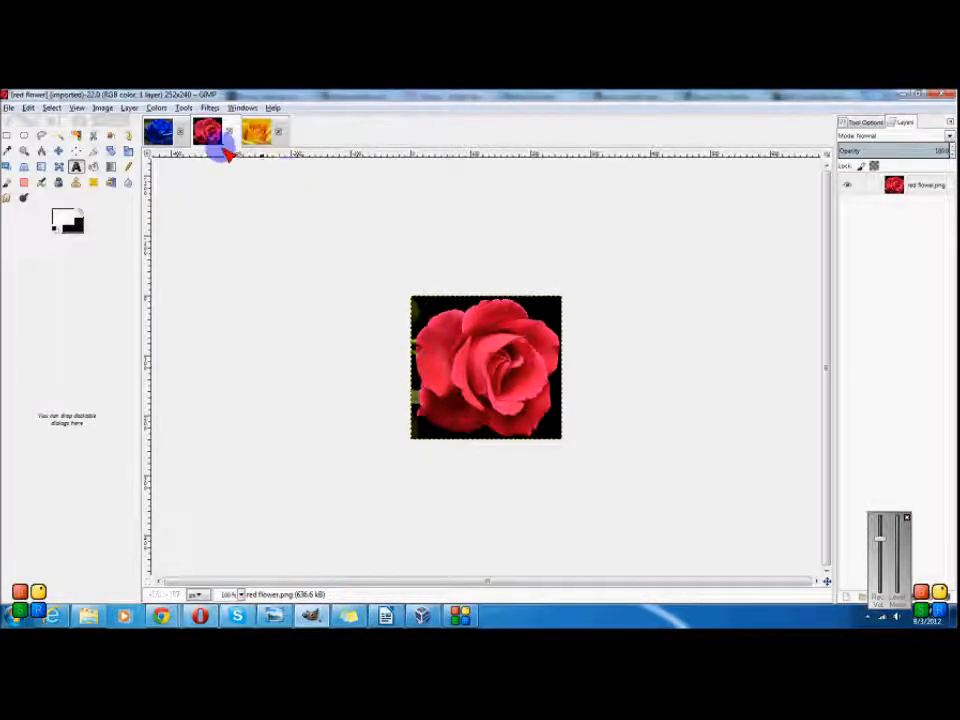
Step: Add the blue flower image to the yellow flower image as a new layer on top
{"action": "left_click", "coordinate": [159, 133]}
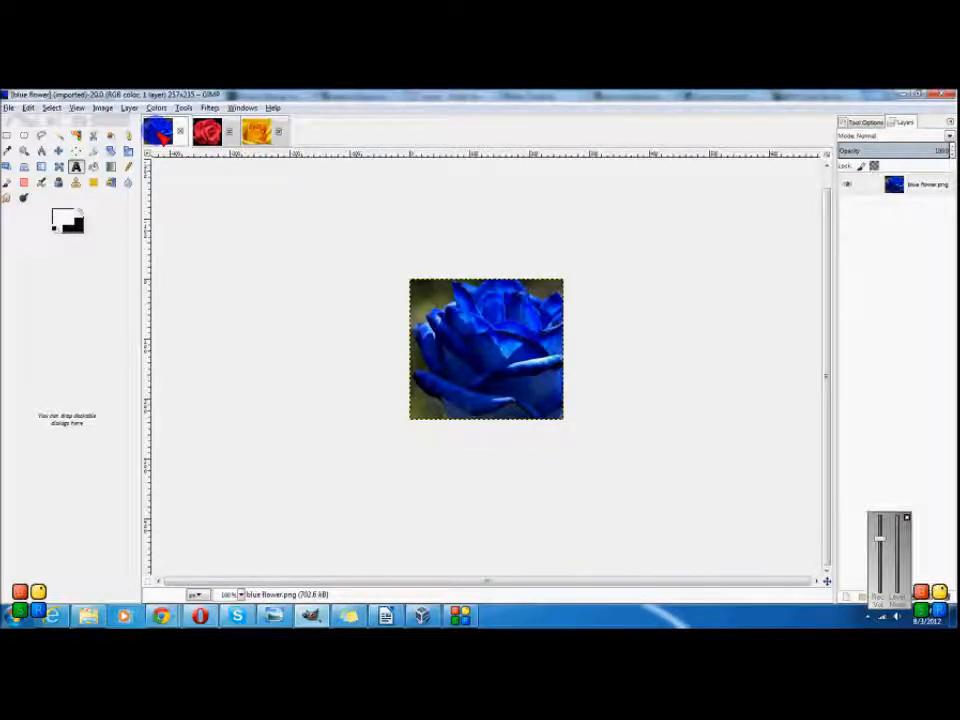
{"action": "left_click_drag", "start_coordinate": [159, 133], "coordinate": [452, 343]}
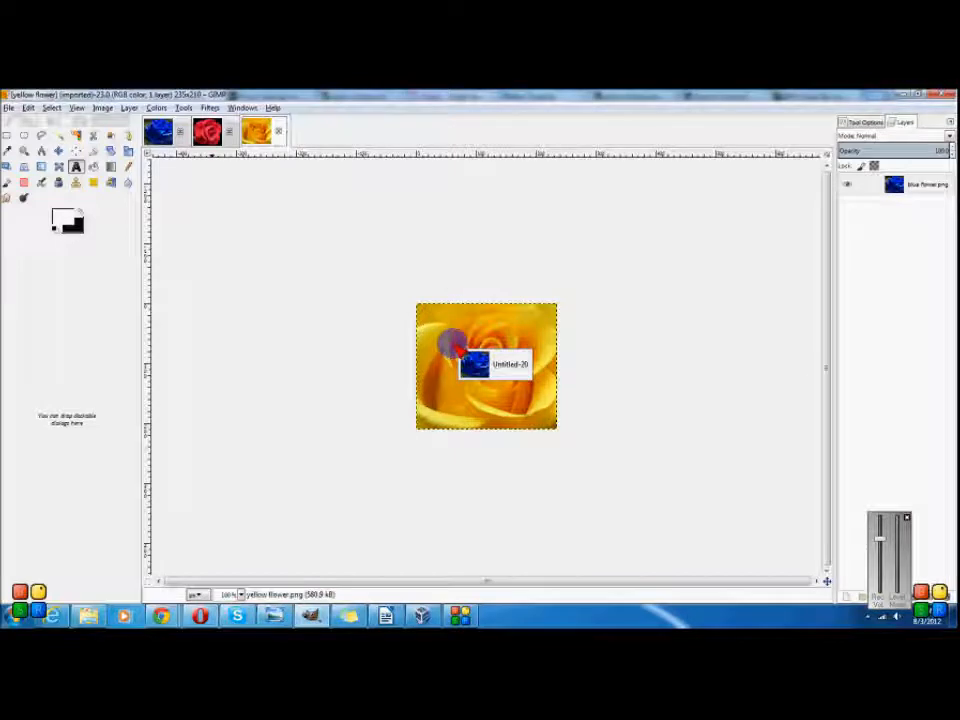
{"action": "left_click_drag", "start_coordinate": [452, 343], "coordinate": [460, 343]}
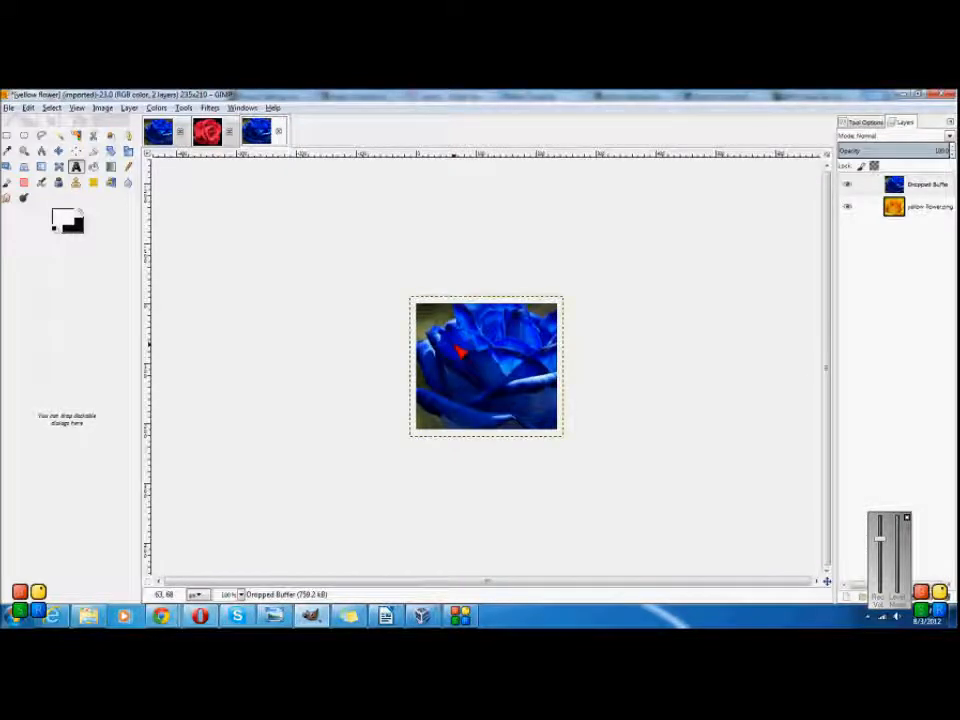
{"action": "left_click", "coordinate": [895, 186]}
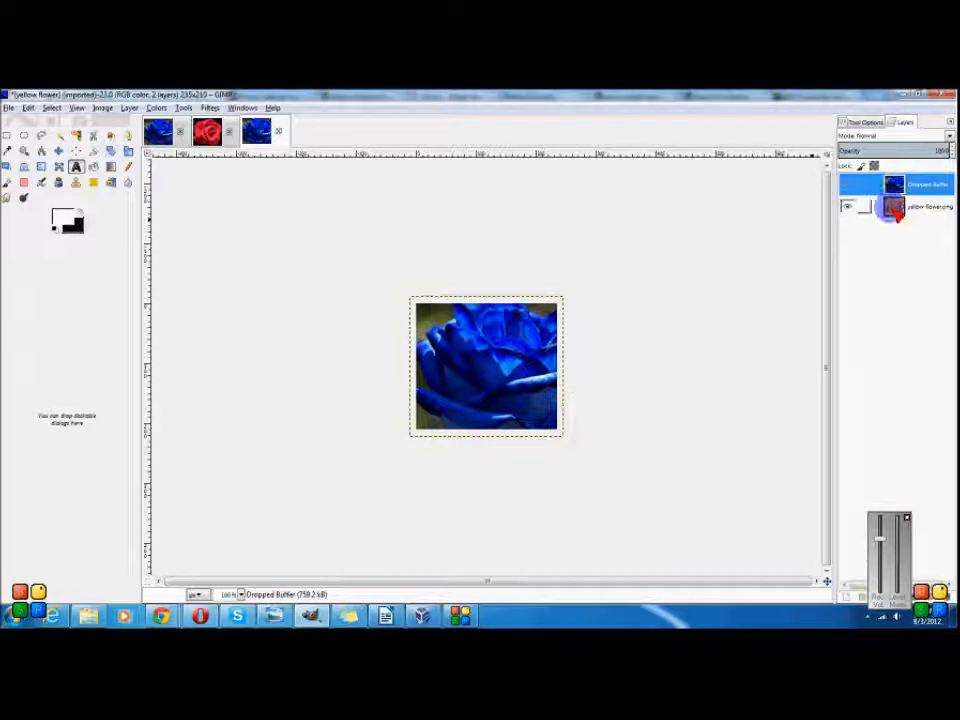
{"action": "left_click", "coordinate": [893, 207]}
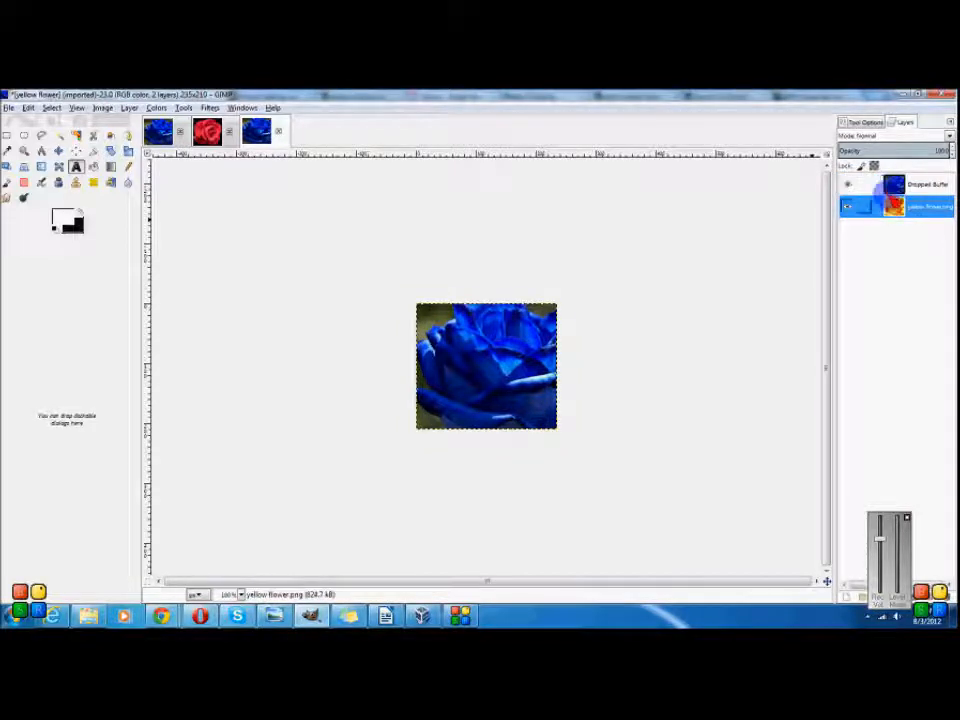
{"action": "left_click", "coordinate": [894, 186]}
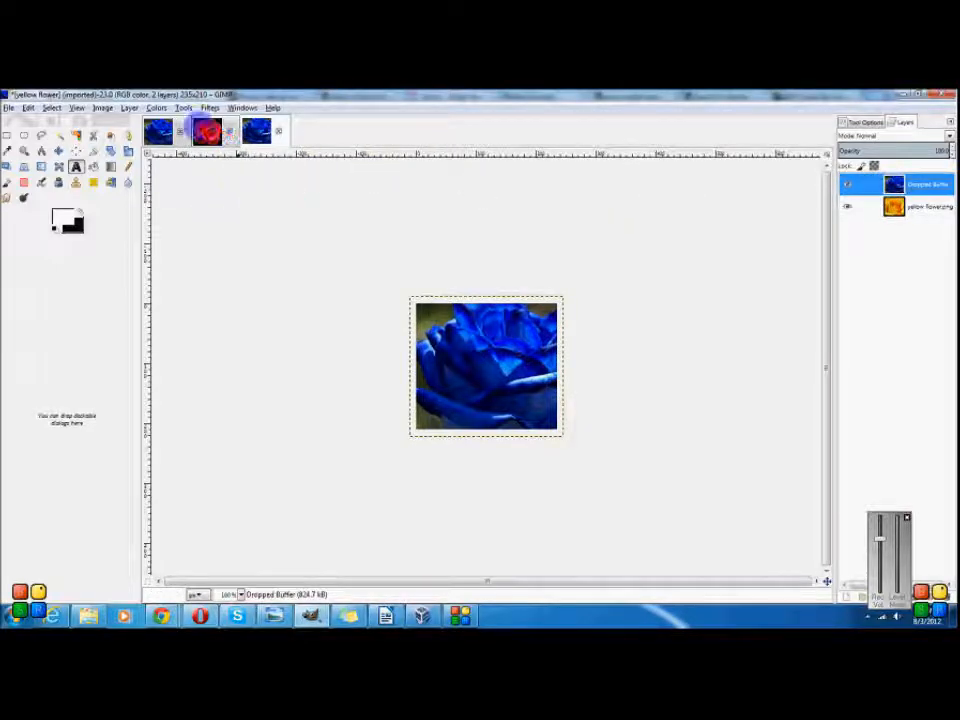
Step: Add the red flower image to the yellow flower image as a new layer above the blue one
{"action": "left_click", "coordinate": [207, 131]}
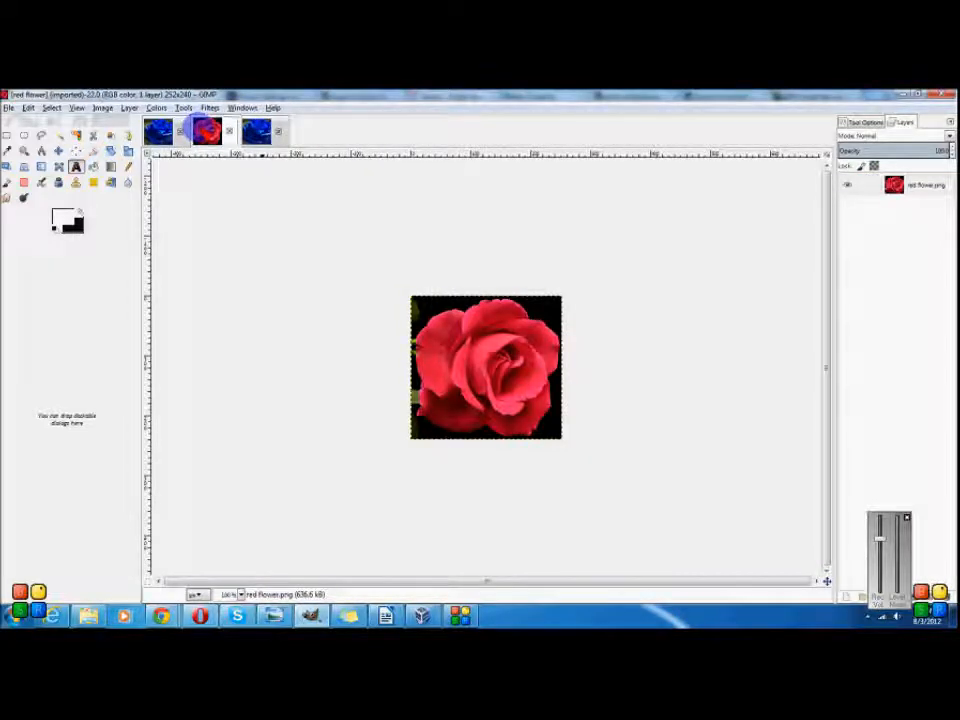
{"action": "left_click_drag", "start_coordinate": [205, 127], "coordinate": [263, 130]}
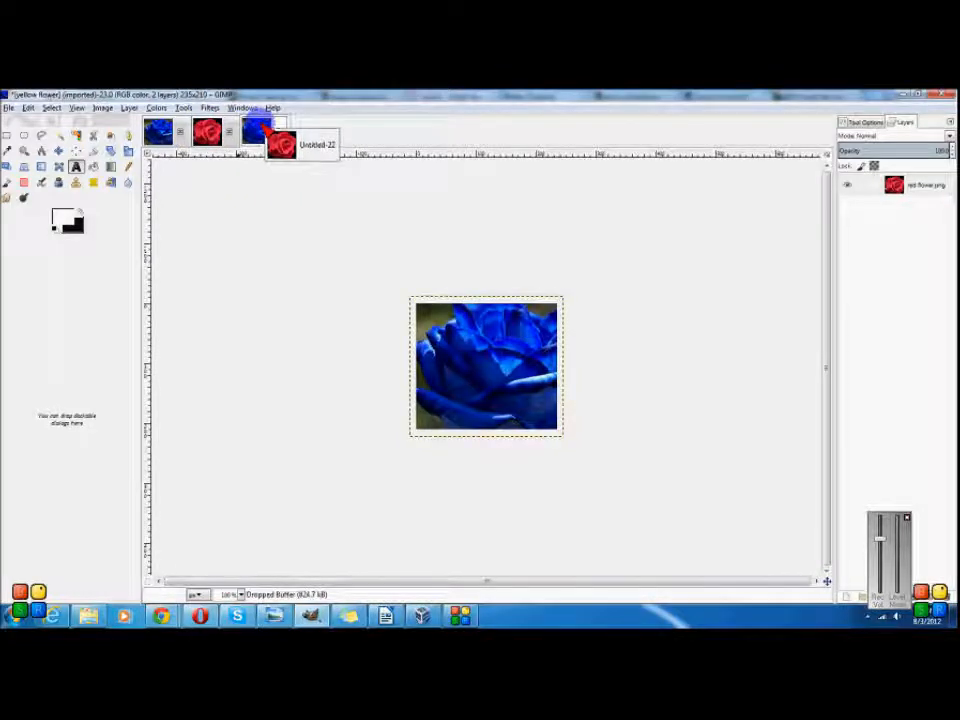
{"action": "left_click_drag", "start_coordinate": [263, 130], "coordinate": [314, 243]}
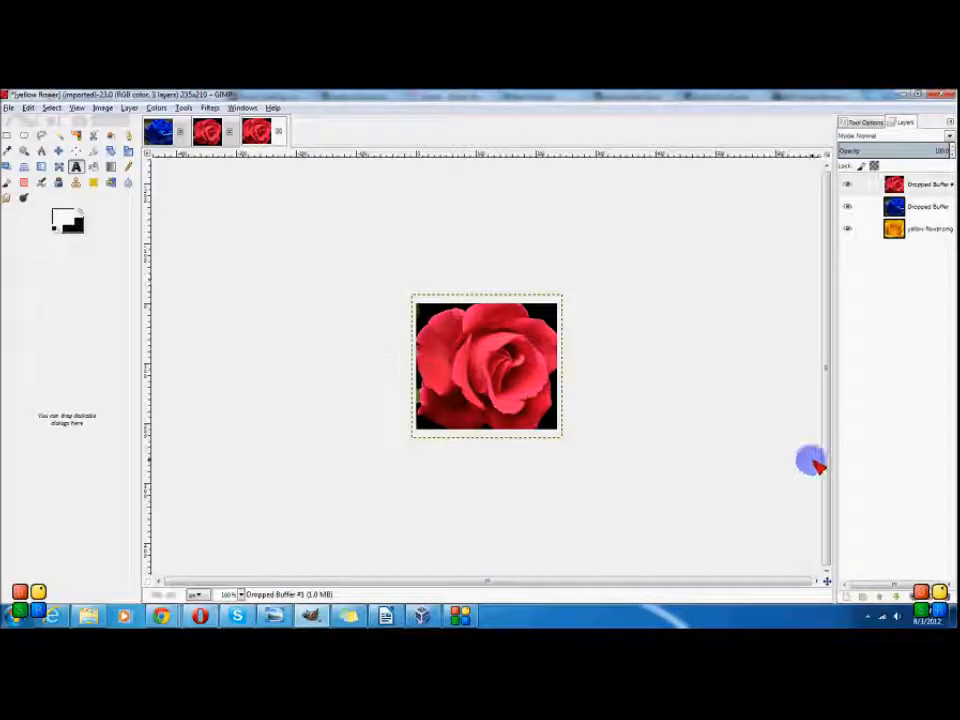
Step: Raise the yellow flower.png layer two positions to the top of the layer stack
{"action": "left_click", "coordinate": [940, 230]}
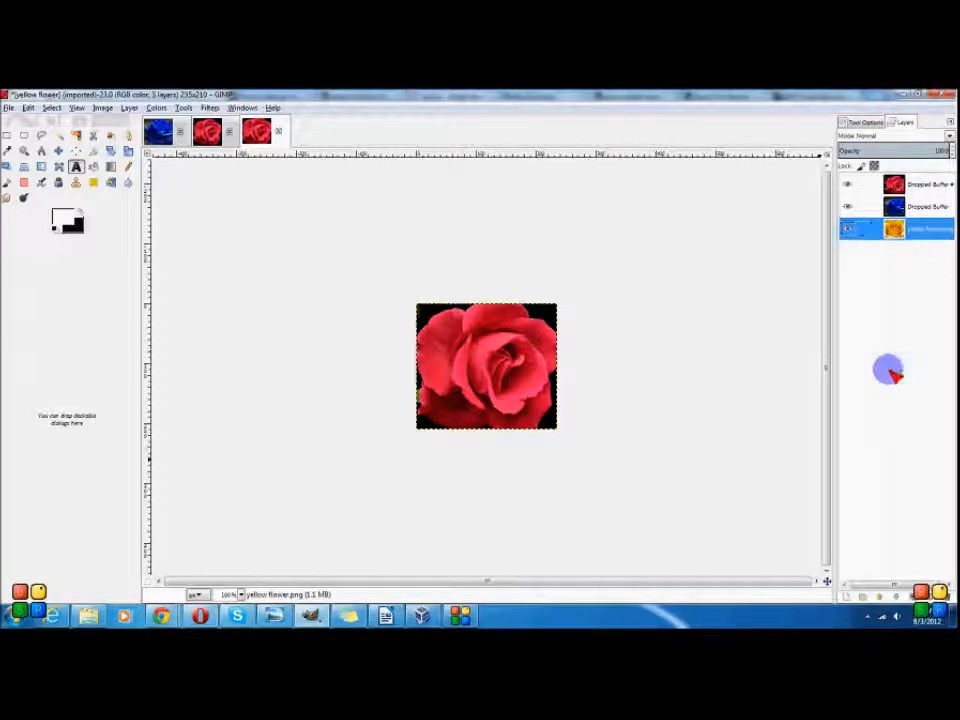
{"action": "left_click", "coordinate": [880, 598]}
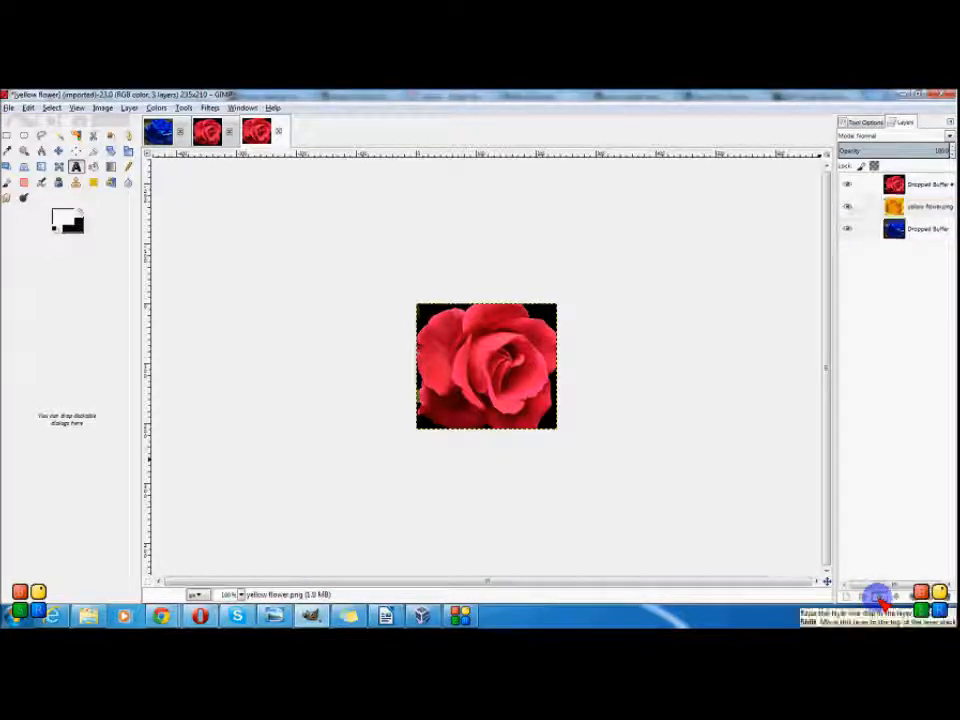
{"action": "left_click", "coordinate": [878, 597]}
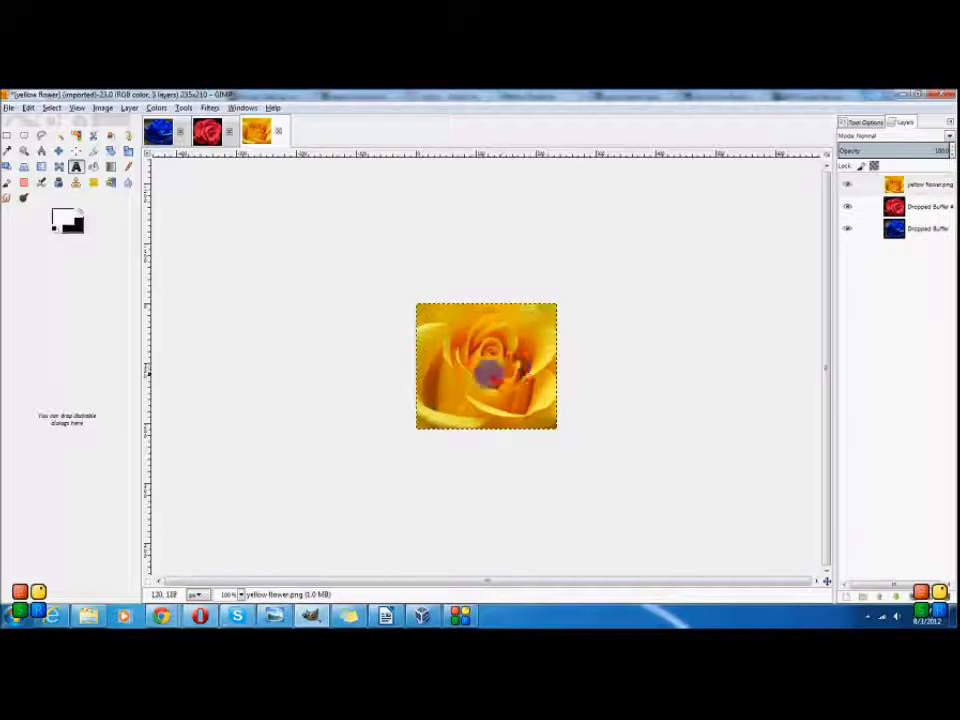
Step: Raise the blue flower layer two positions to the top of the layer stack
{"action": "left_click", "coordinate": [916, 229]}
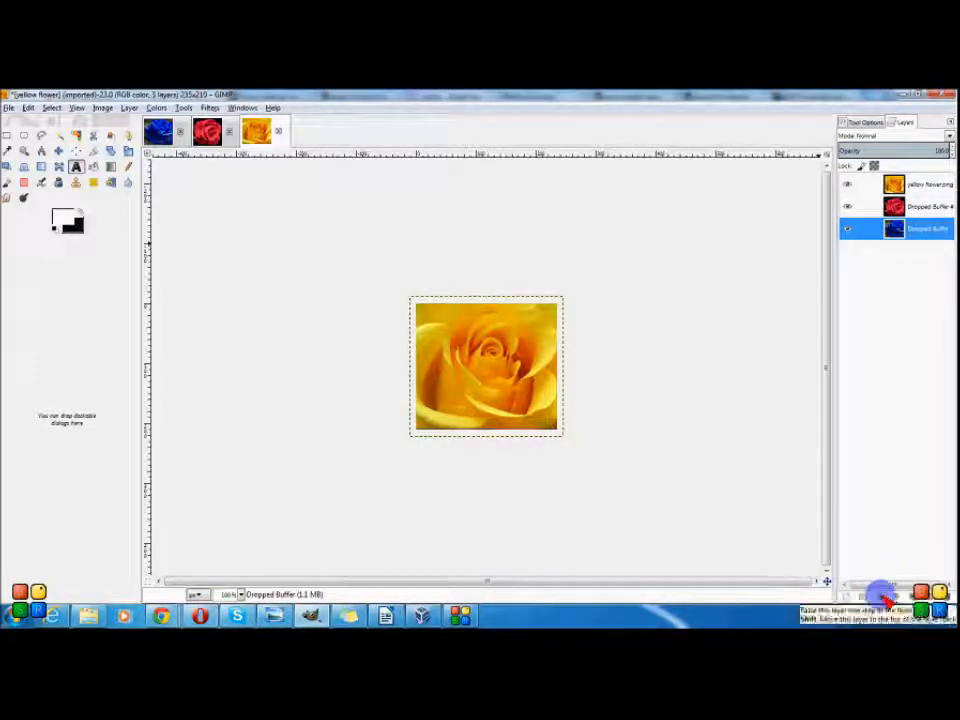
{"action": "left_click", "coordinate": [885, 596]}
{"action": "left_click", "coordinate": [885, 596]}
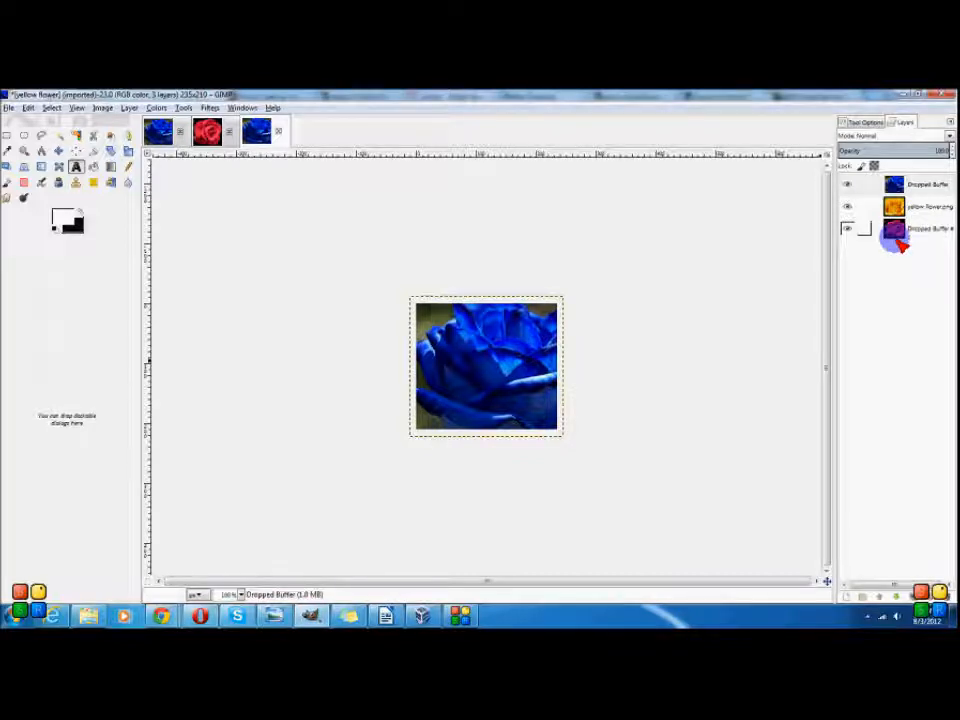
{"action": "mouse_move", "coordinate": [900, 244]}
{"action": "left_mouse_down"}
{"action": "mouse_move", "coordinate": [899, 214]}
{"action": "mouse_move", "coordinate": [906, 244]}
{"action": "left_mouse_up"}
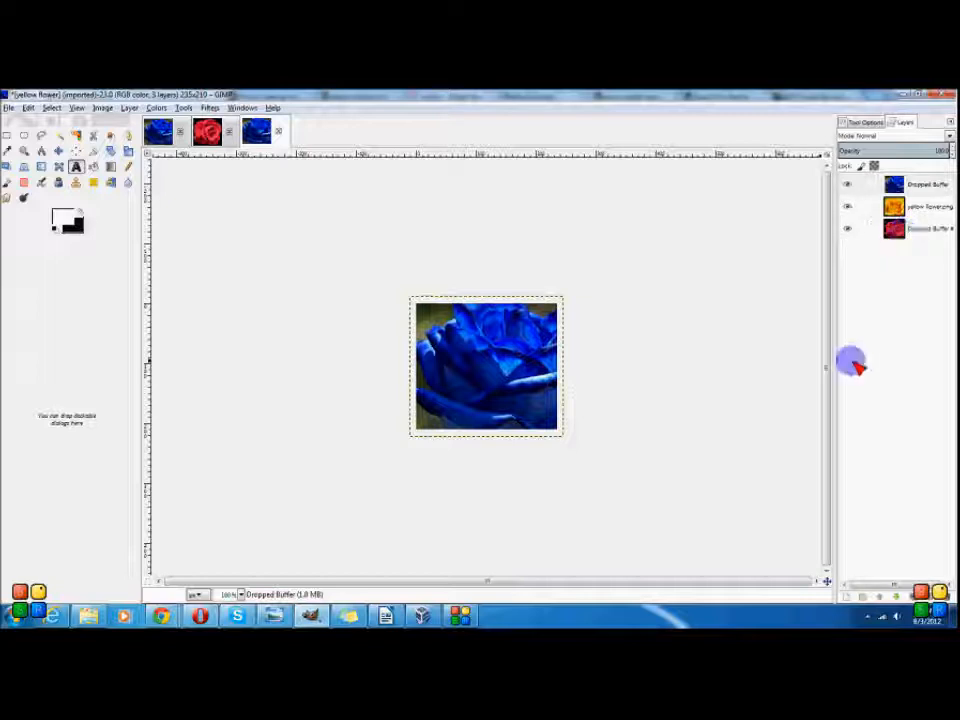
Step: Create a new white-filled layer of 235 × 210 px named "my backround layer" at the top of the stack
{"action": "left_click", "coordinate": [851, 597]}
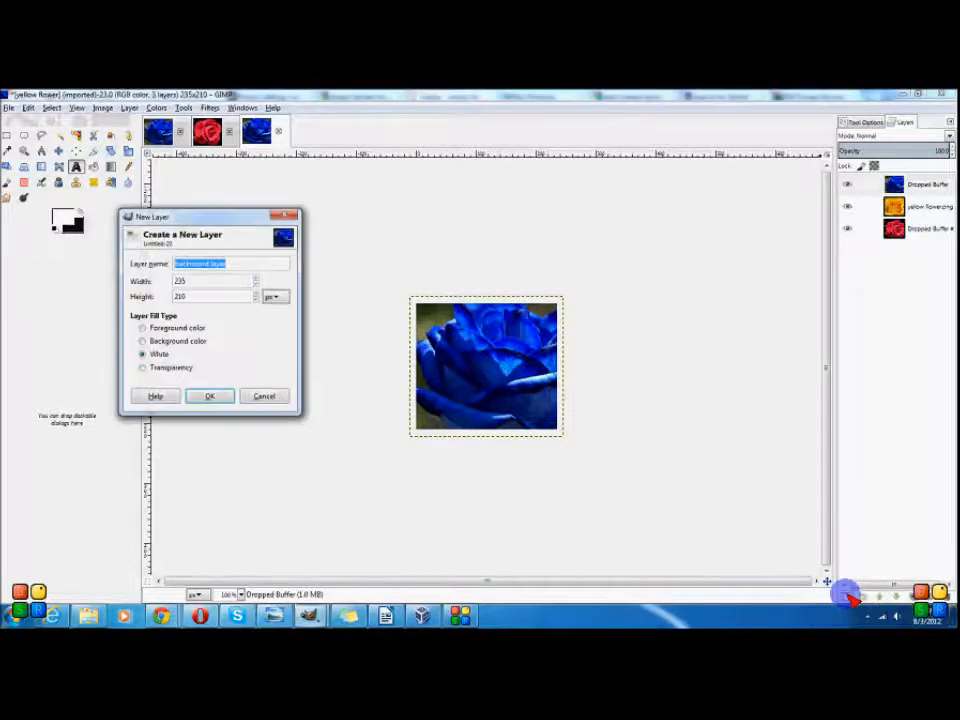
{"action": "left_click_drag", "start_coordinate": [182, 219], "coordinate": [310, 220]}
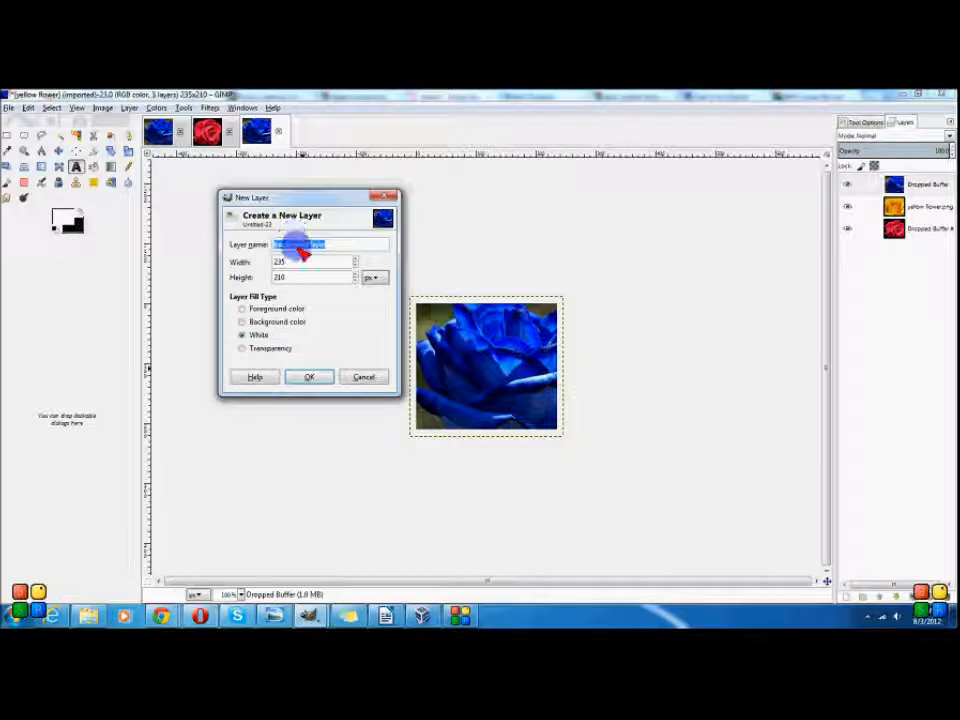
{"action": "left_click", "coordinate": [297, 245]}
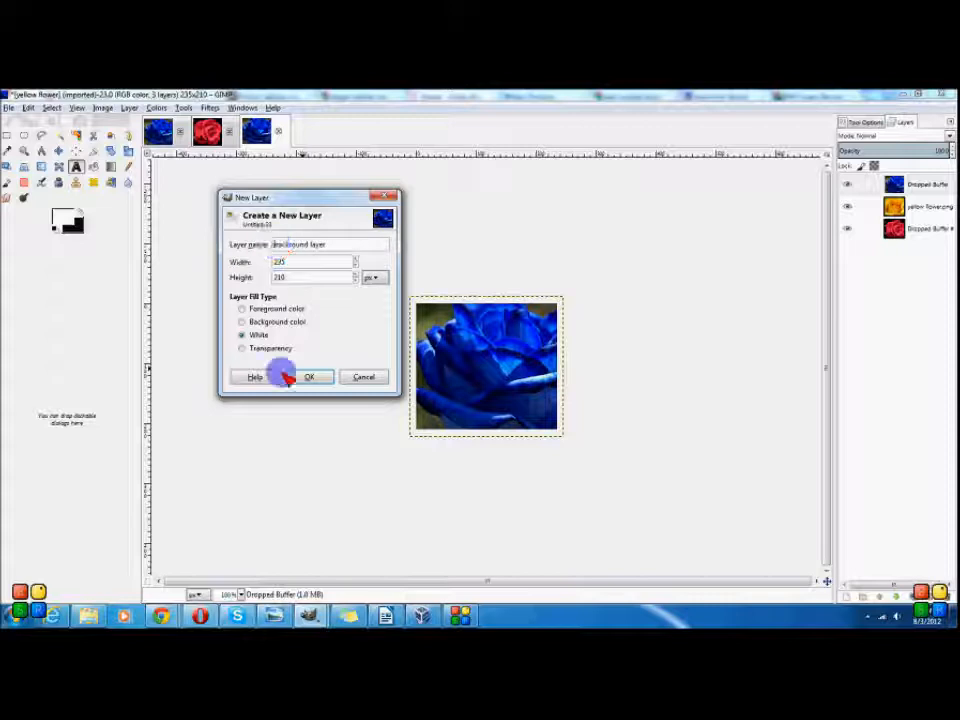
{"action": "type", "text": "my b"}
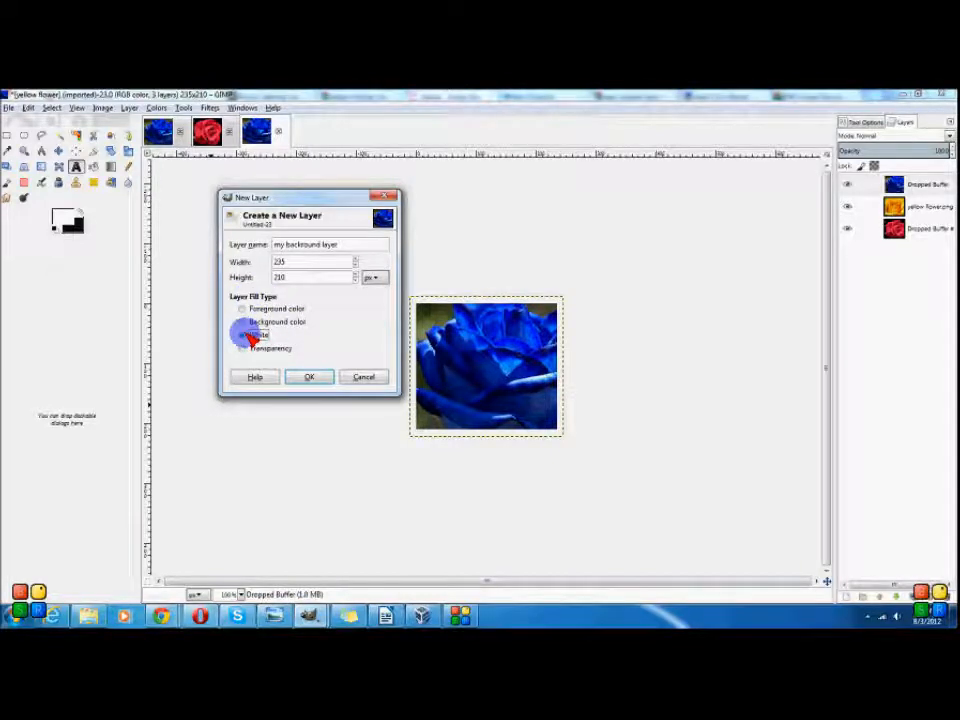
{"action": "left_click", "coordinate": [309, 378]}
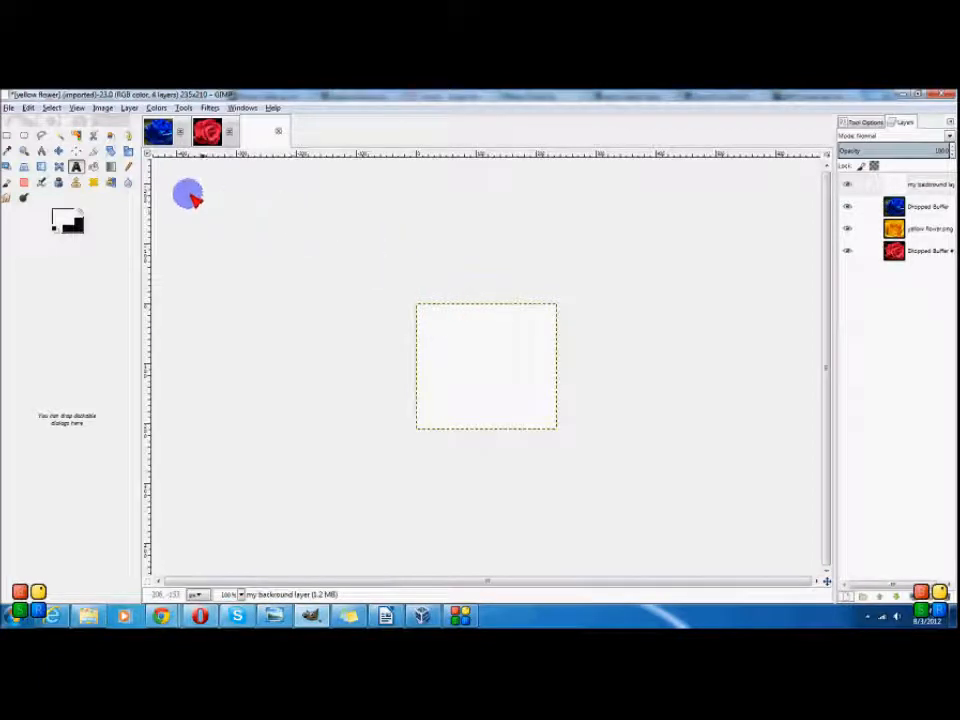
{"action": "double_click", "coordinate": [900, 183]}
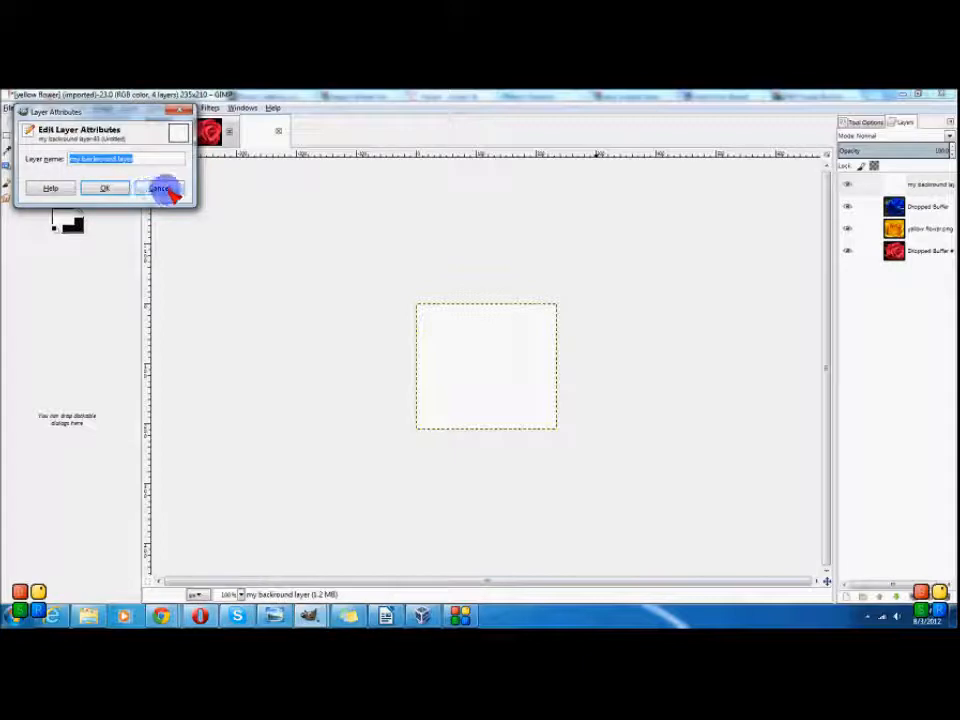
{"action": "left_click", "coordinate": [160, 188]}
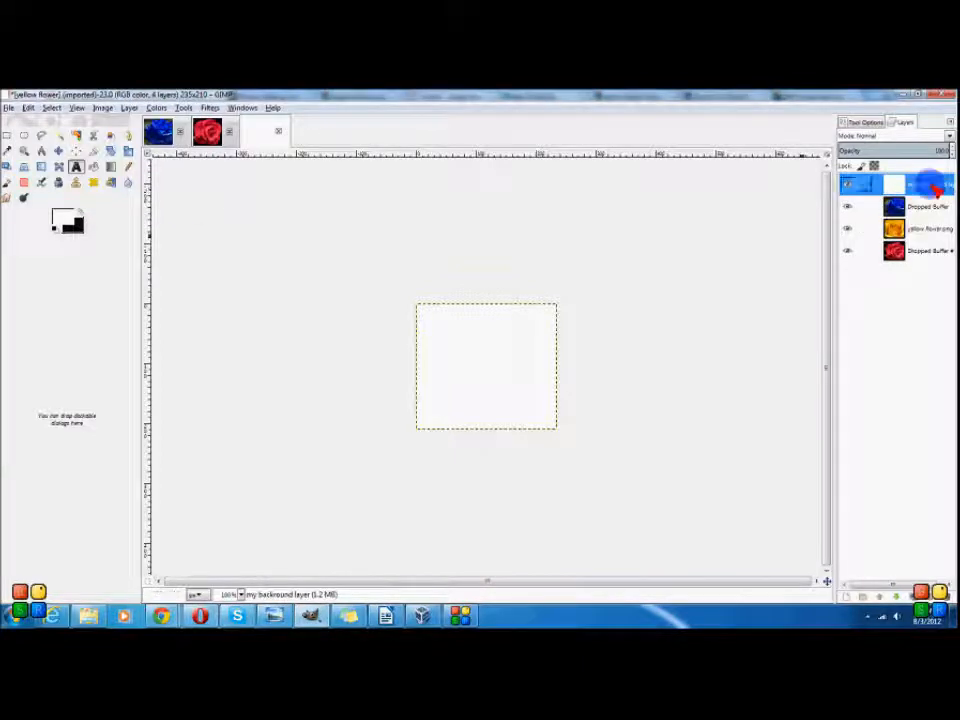
Step: Resize the image canvas to 600 × 536 px with width and height linked, without resizing any layers
{"action": "left_click", "coordinate": [130, 108]}
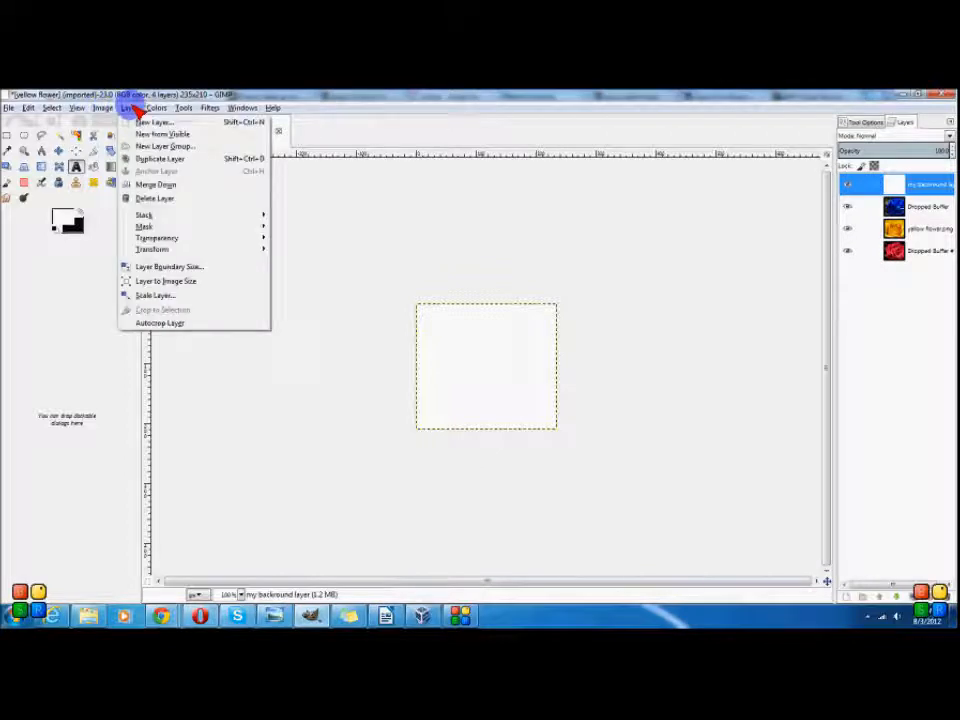
{"action": "mouse_move", "coordinate": [101, 112]}
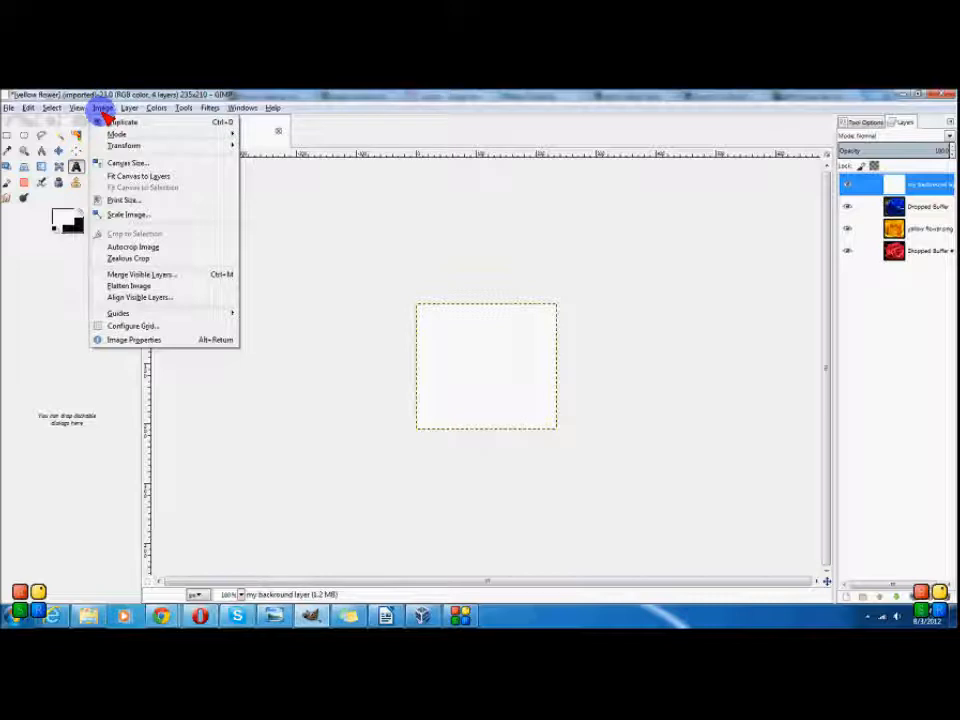
{"action": "left_click", "coordinate": [133, 164]}
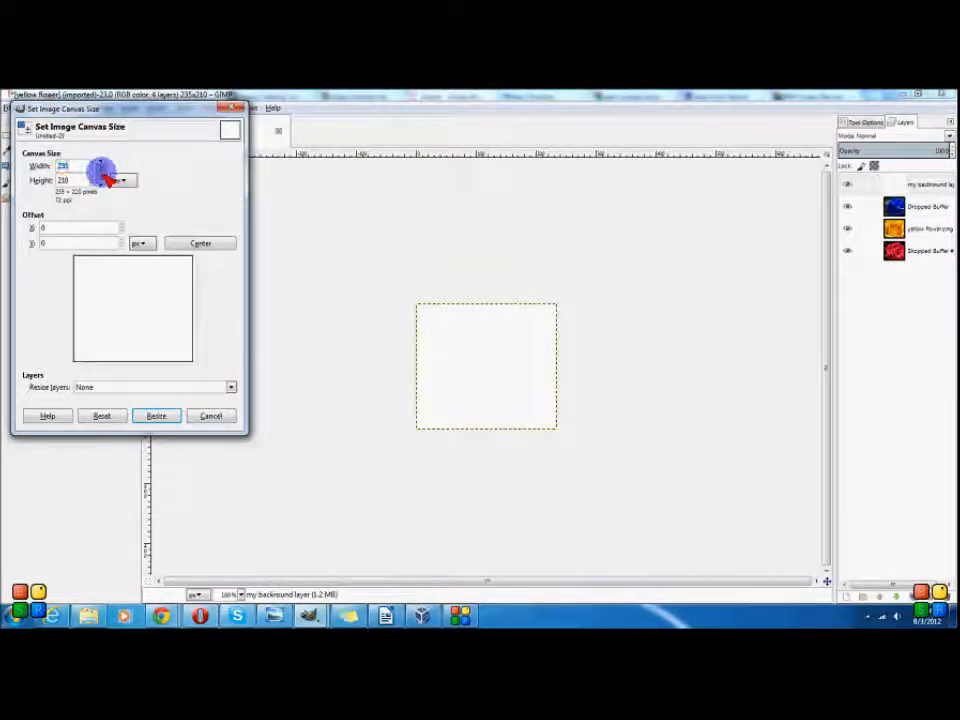
{"action": "left_click", "coordinate": [101, 172]}
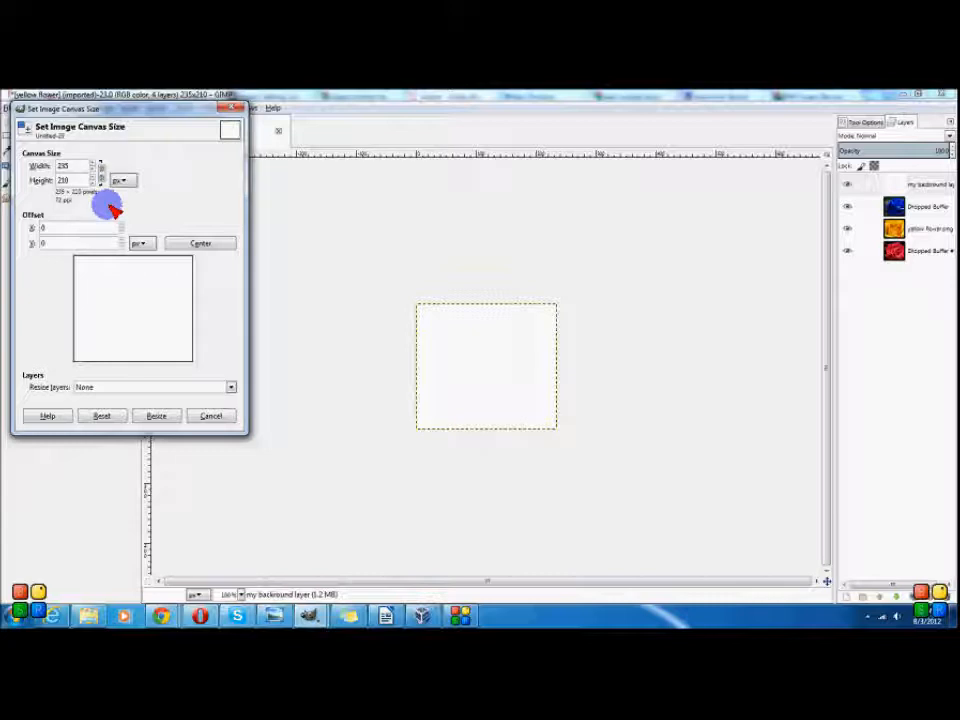
{"action": "left_click", "coordinate": [81, 168]}
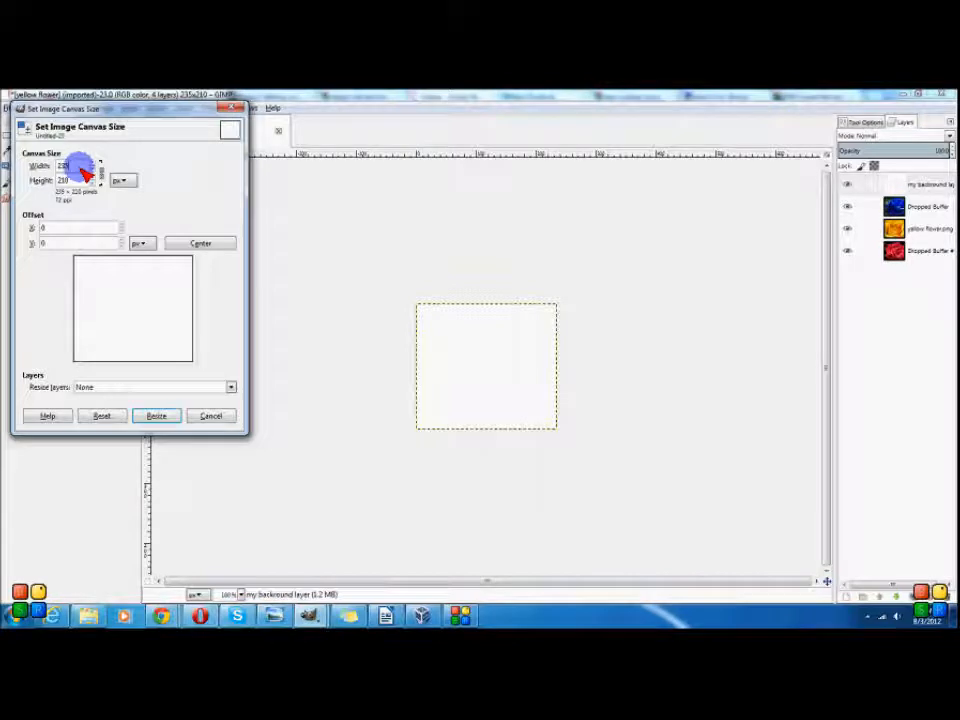
{"action": "left_click_drag", "start_coordinate": [84, 168], "coordinate": [20, 150]}
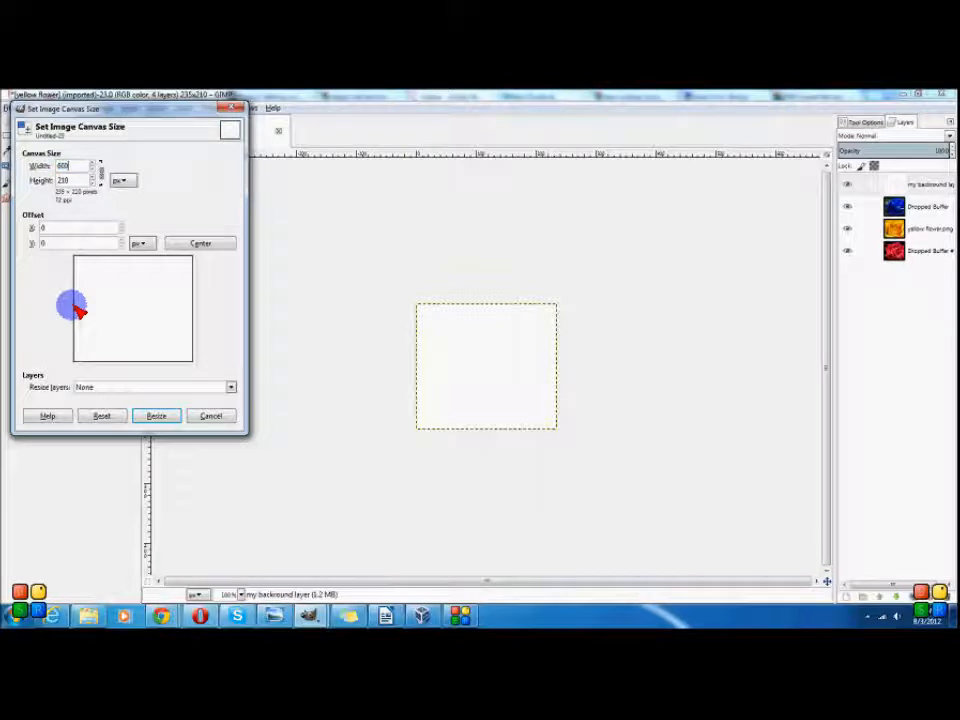
{"action": "key", "text": "Tab"}
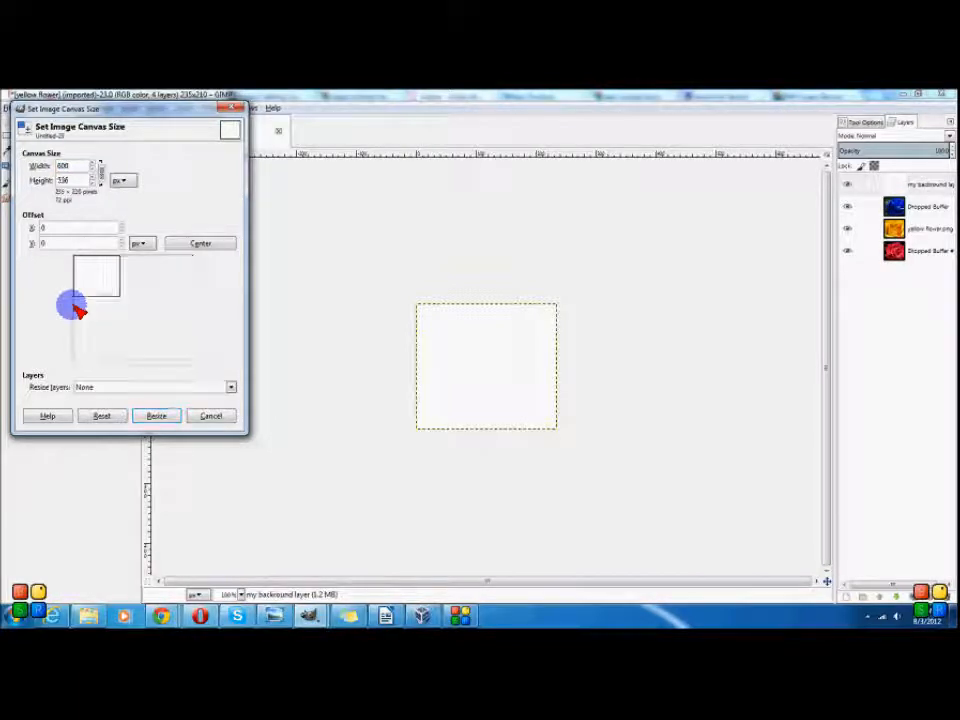
{"action": "left_click_drag", "start_coordinate": [90, 289], "coordinate": [64, 261]}
{"action": "left_click", "coordinate": [155, 416]}
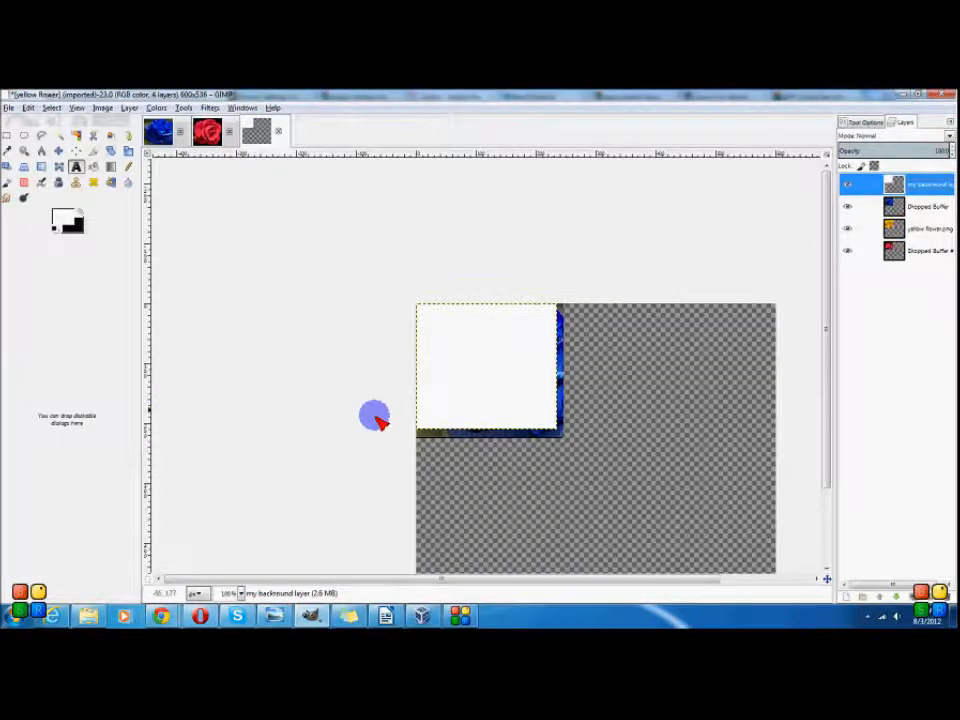
Step: Enlarge the "my backround layer" to the image size and bucket-fill its transparent area with white
{"action": "left_click", "coordinate": [129, 106]}
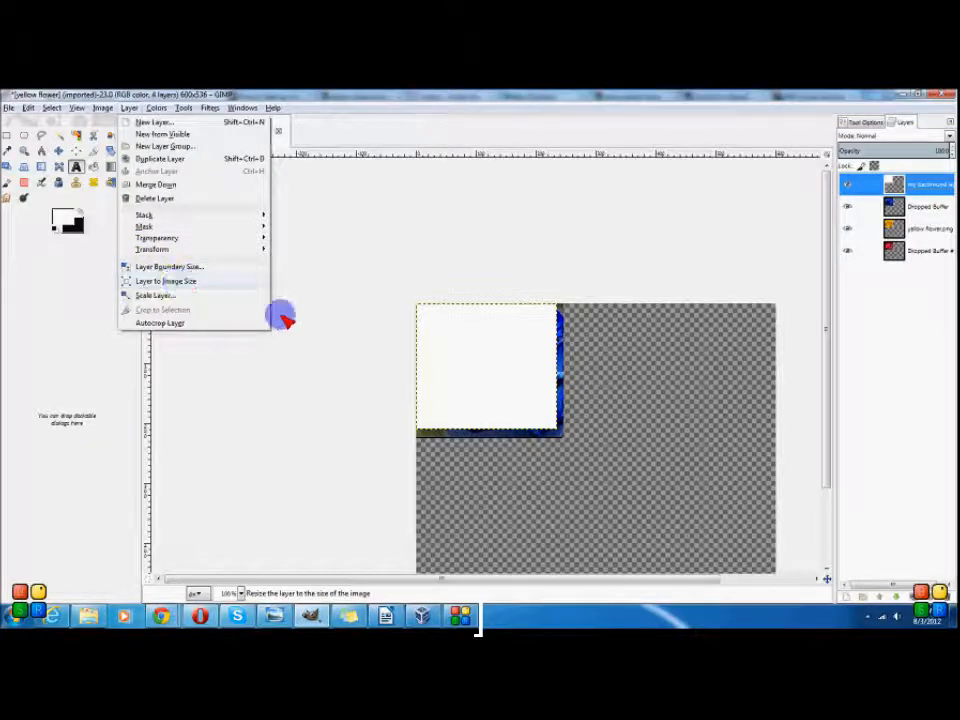
{"action": "left_click", "coordinate": [168, 281]}
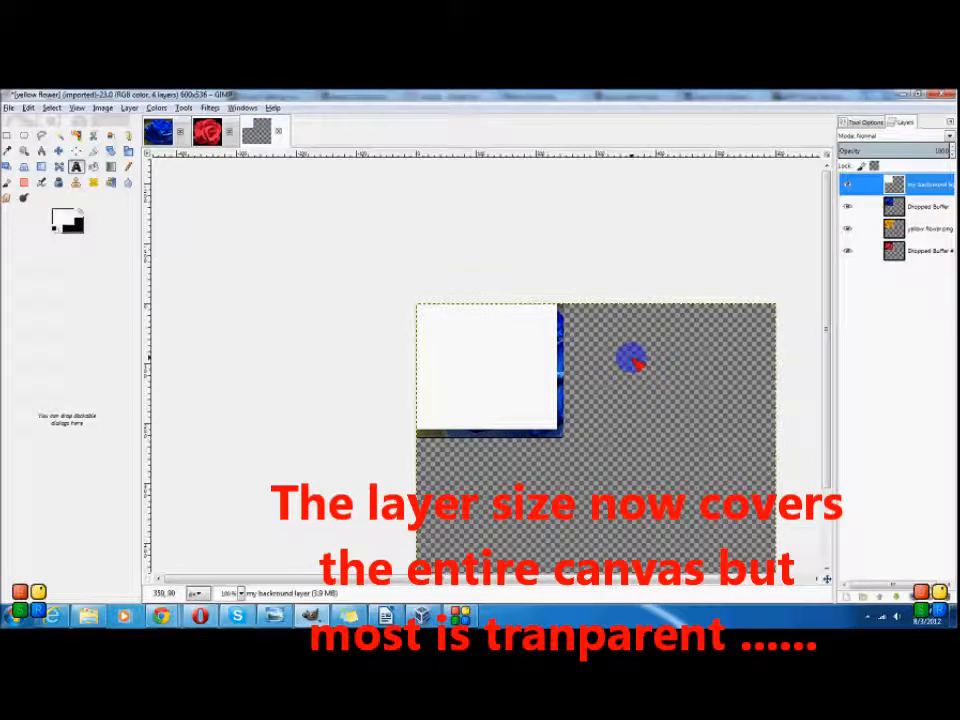
{"action": "left_click", "coordinate": [93, 166]}
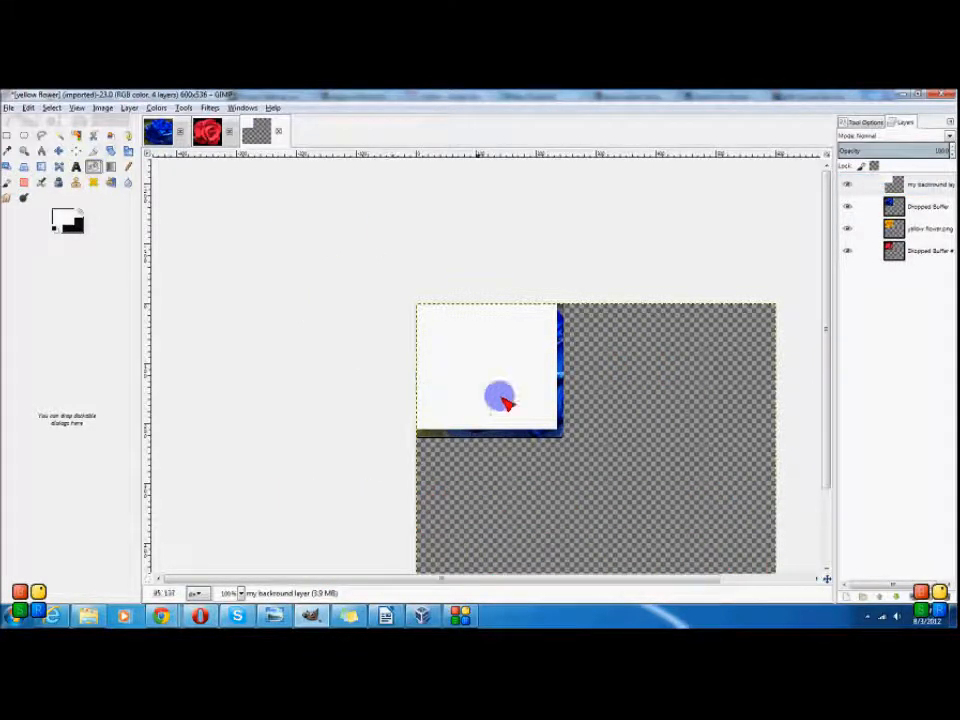
{"action": "left_click", "coordinate": [576, 428]}
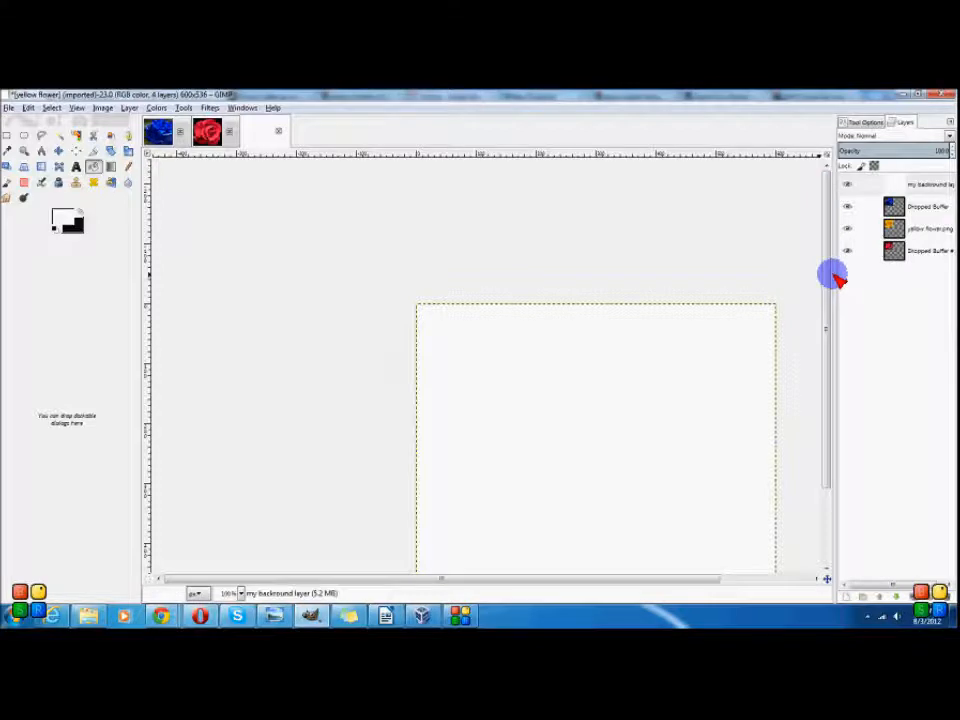
{"action": "left_click_drag", "start_coordinate": [828, 269], "coordinate": [817, 309]}
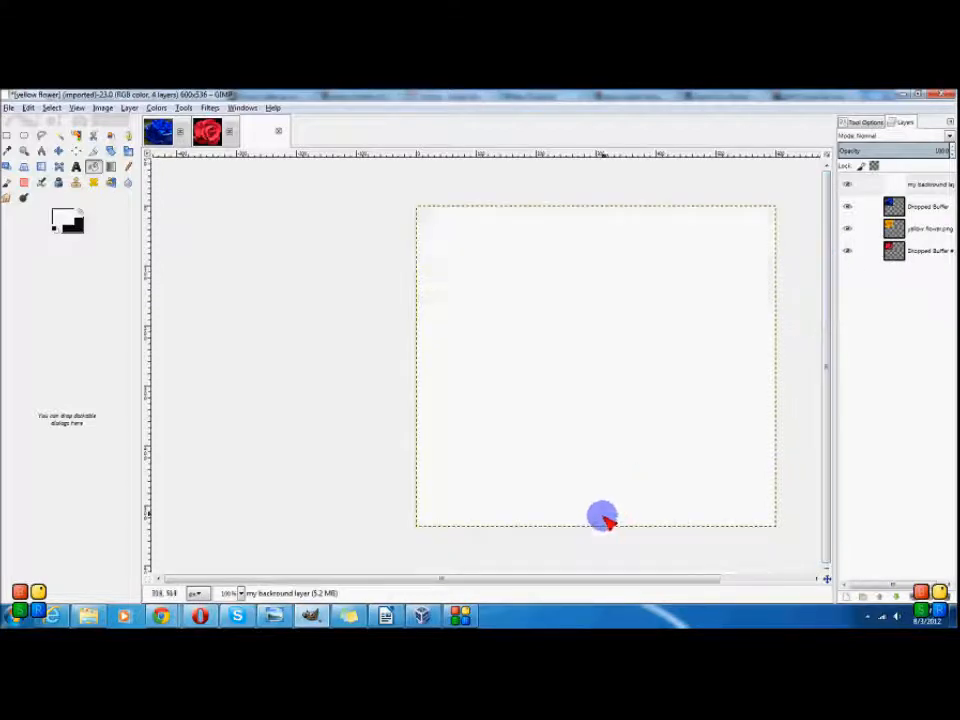
{"action": "left_click_drag", "start_coordinate": [537, 580], "coordinate": [611, 557]}
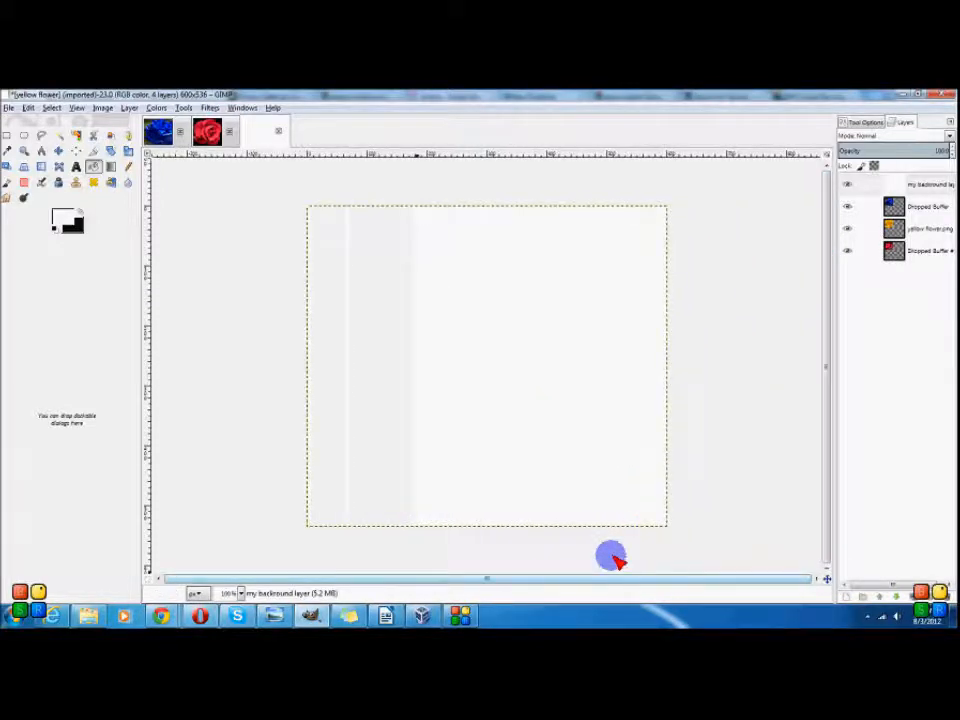
{"action": "left_click", "coordinate": [920, 95]}
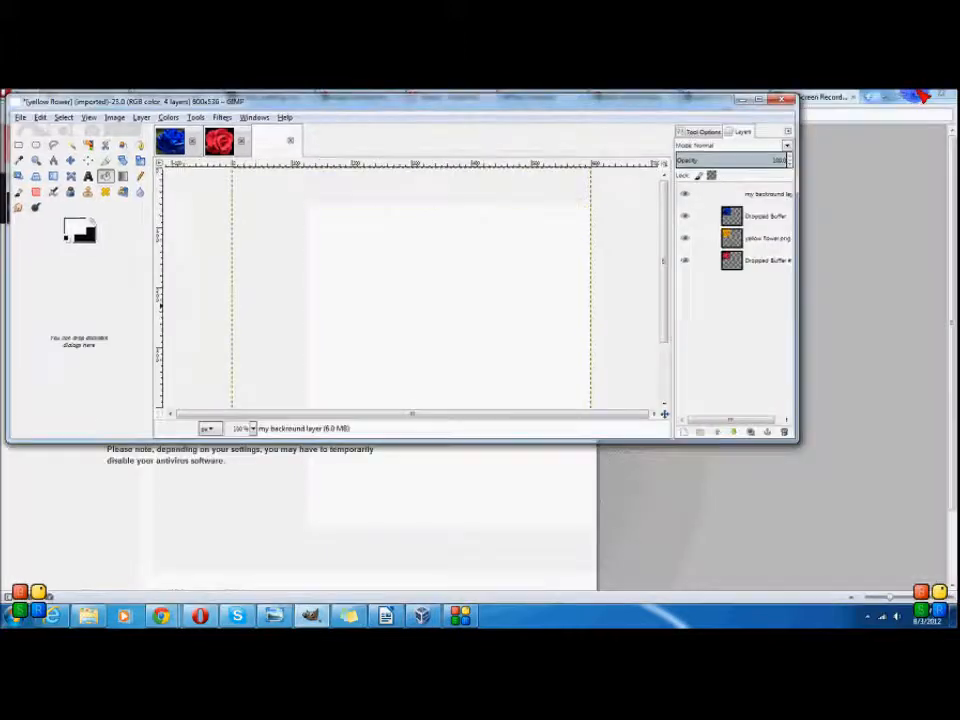
{"action": "left_click", "coordinate": [759, 101]}
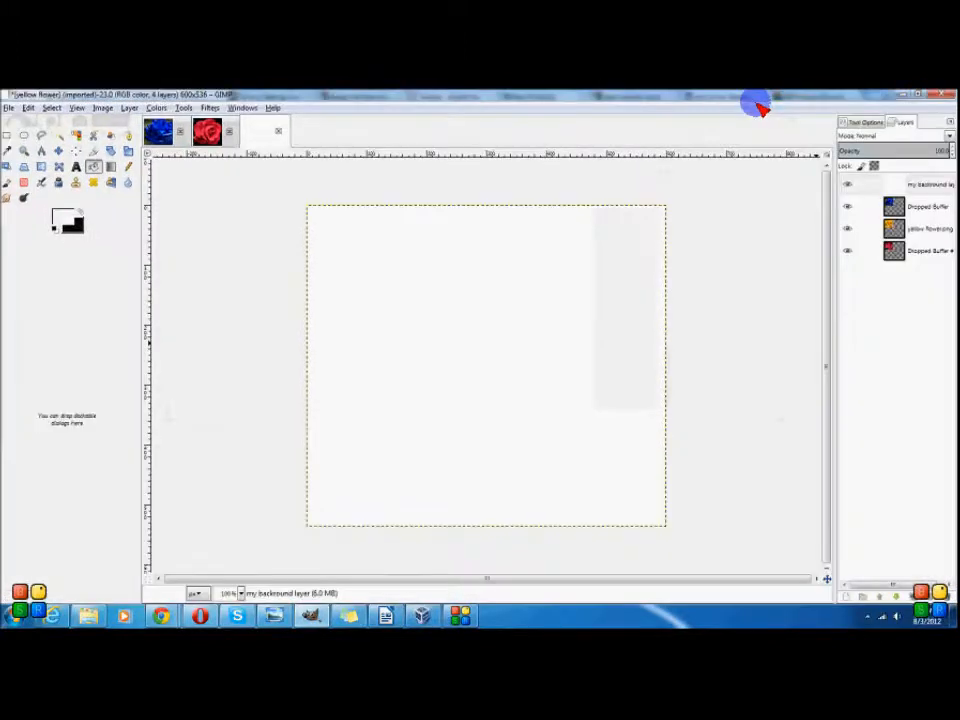
Step: Select the blue, yellow and red flower layers in turn to examine their boundaries beneath the white layer
{"action": "left_click", "coordinate": [926, 206]}
{"action": "left_click", "coordinate": [930, 229]}
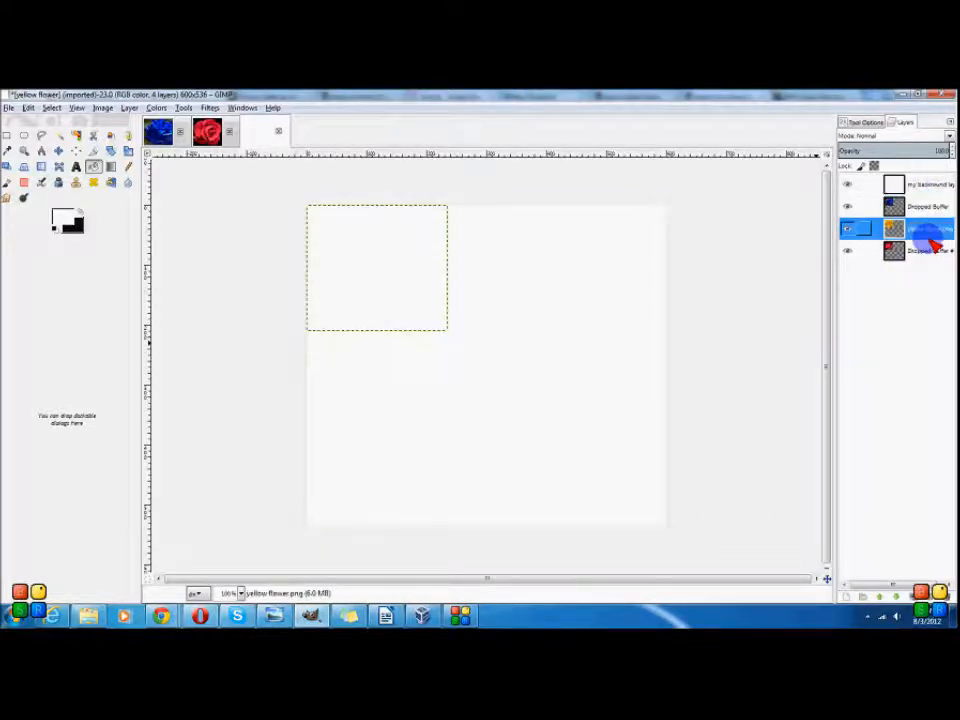
{"action": "left_click", "coordinate": [930, 250]}
{"action": "left_click", "coordinate": [930, 229]}
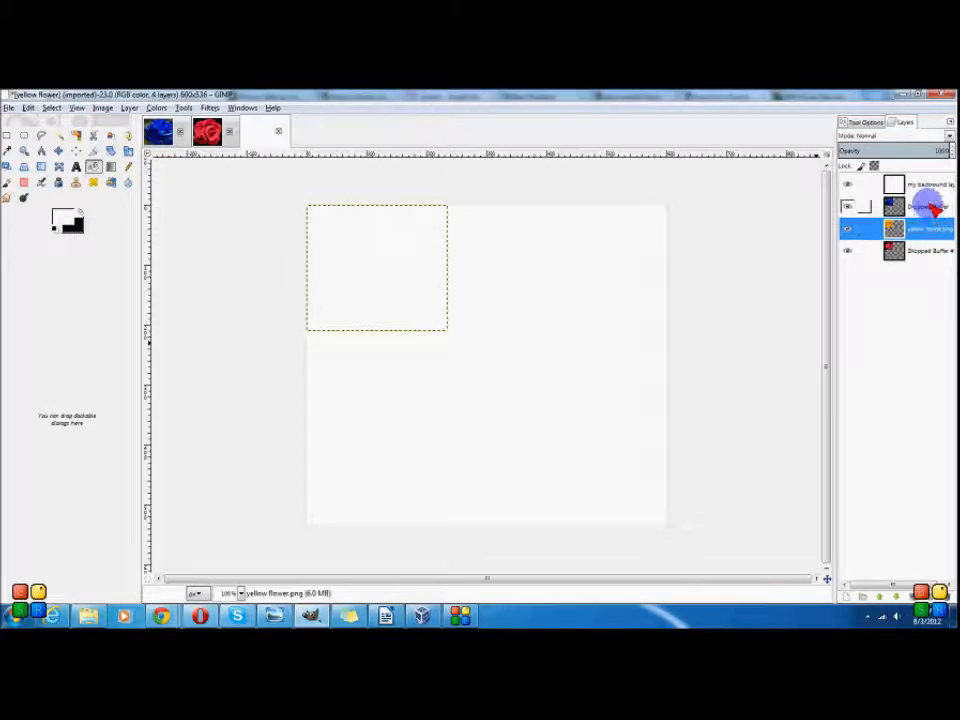
{"action": "left_click", "coordinate": [930, 207]}
{"action": "left_click", "coordinate": [932, 229]}
{"action": "left_click", "coordinate": [934, 251]}
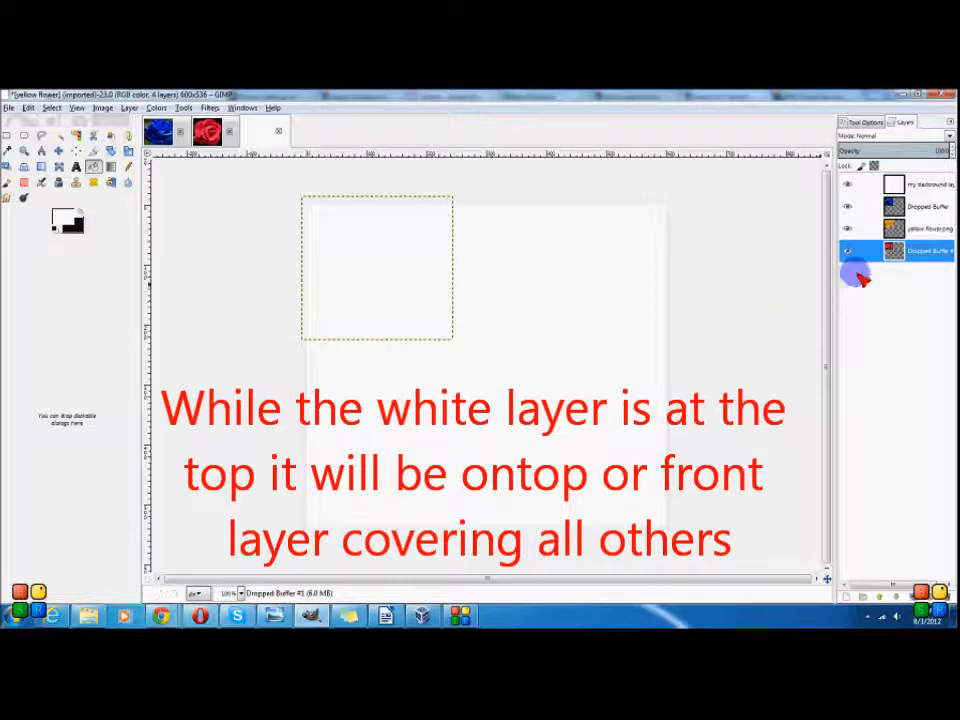
{"action": "left_click", "coordinate": [924, 228]}
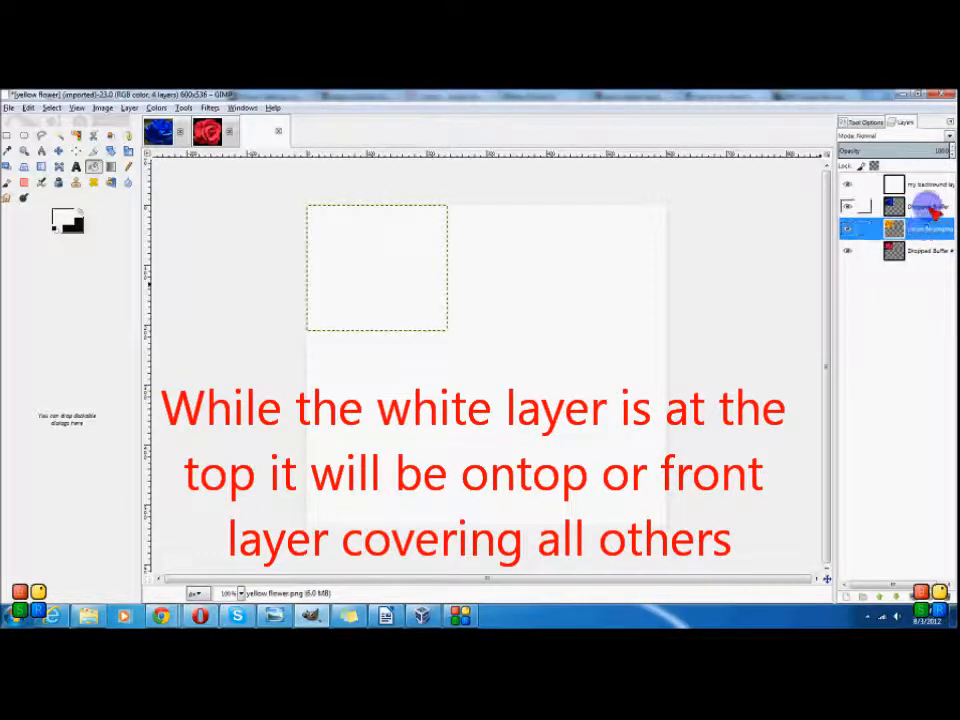
{"action": "left_click", "coordinate": [932, 208]}
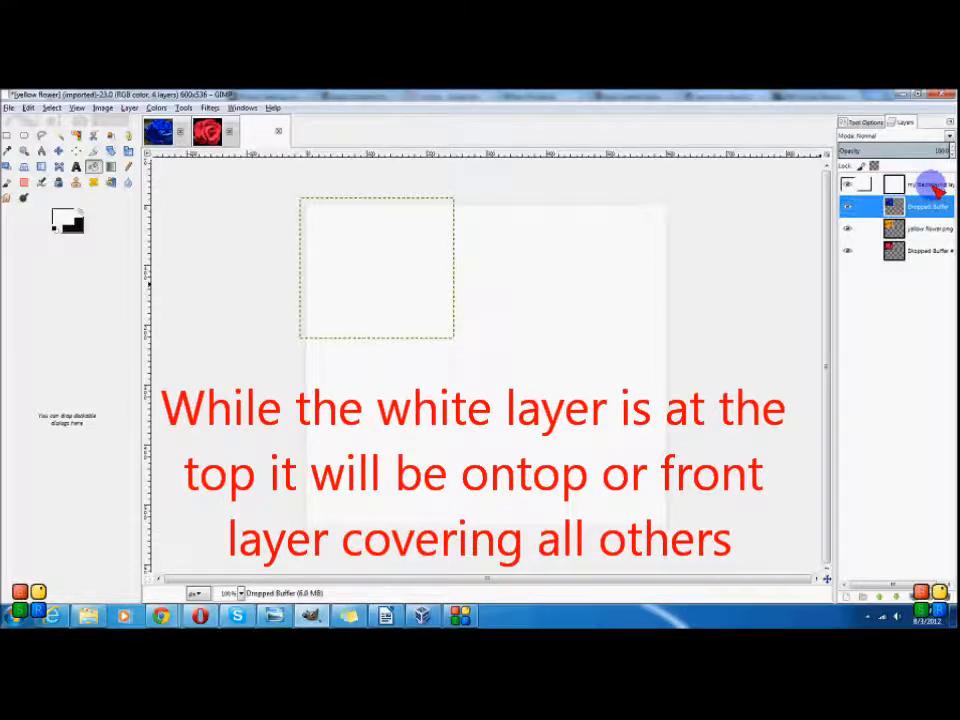
Step: Lower "my backround layer" to the bottom of the layer stack, beneath all three flower layers
{"action": "left_click", "coordinate": [935, 188]}
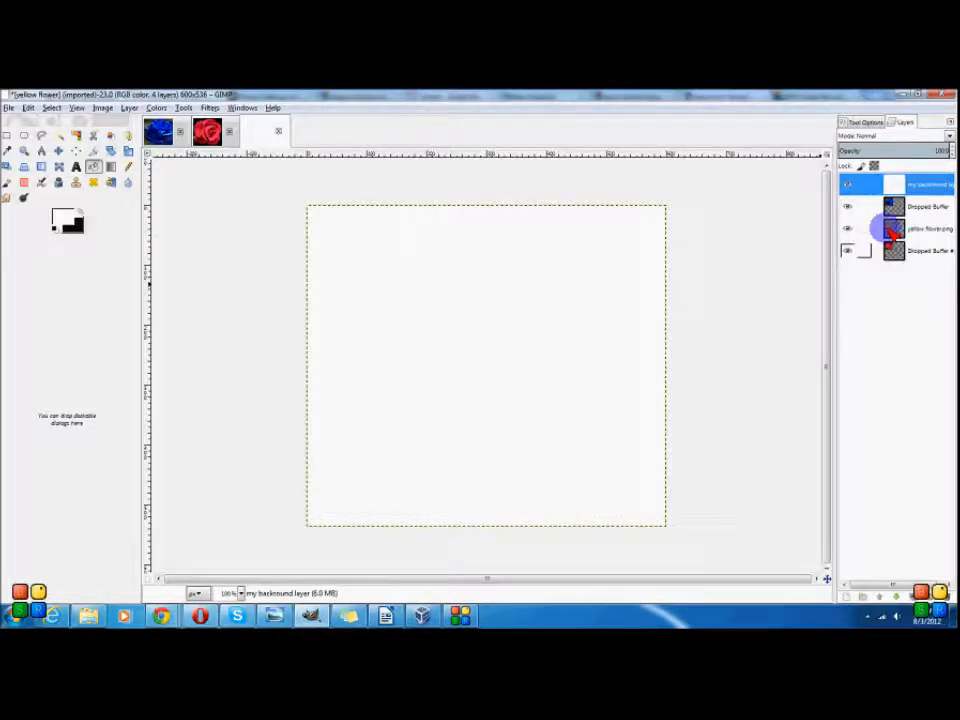
{"action": "left_click_drag", "start_coordinate": [898, 183], "coordinate": [889, 598]}
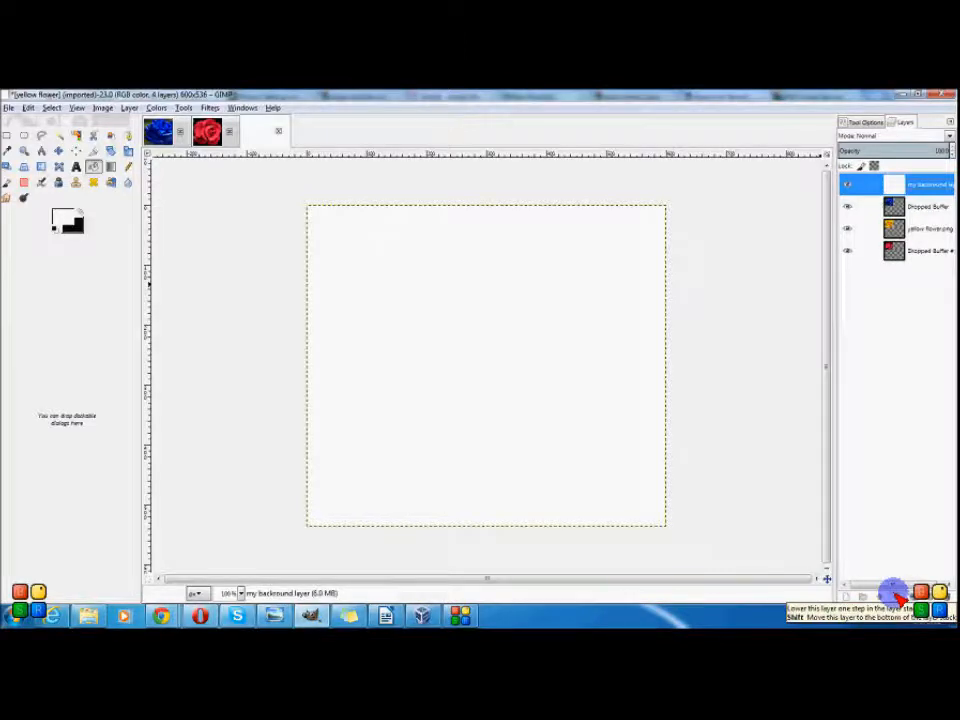
{"action": "left_click", "coordinate": [896, 596]}
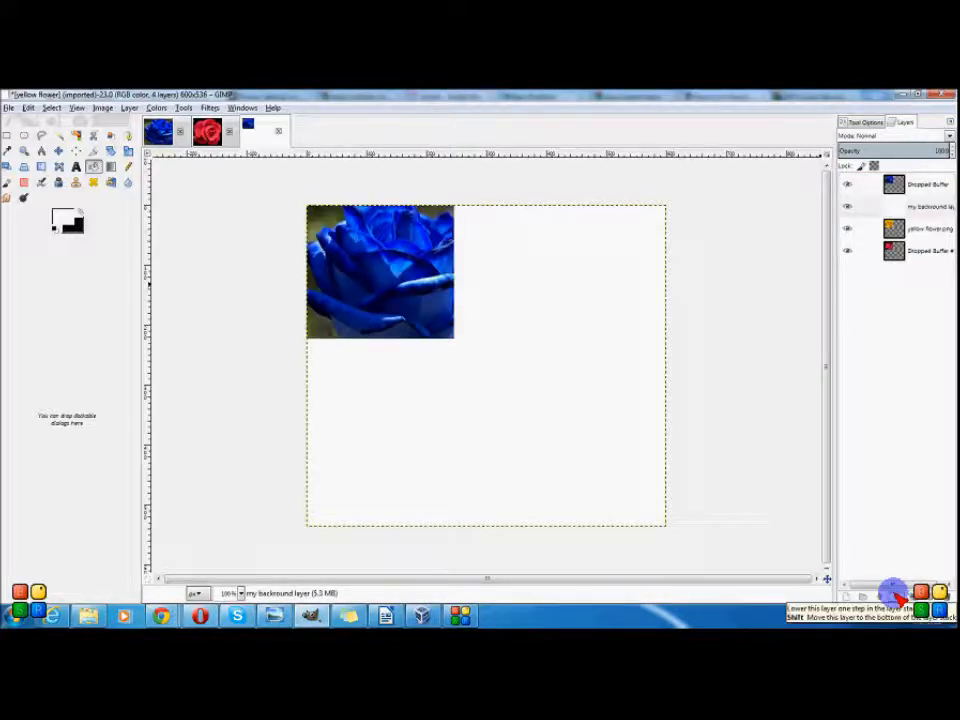
{"action": "left_click", "coordinate": [896, 596]}
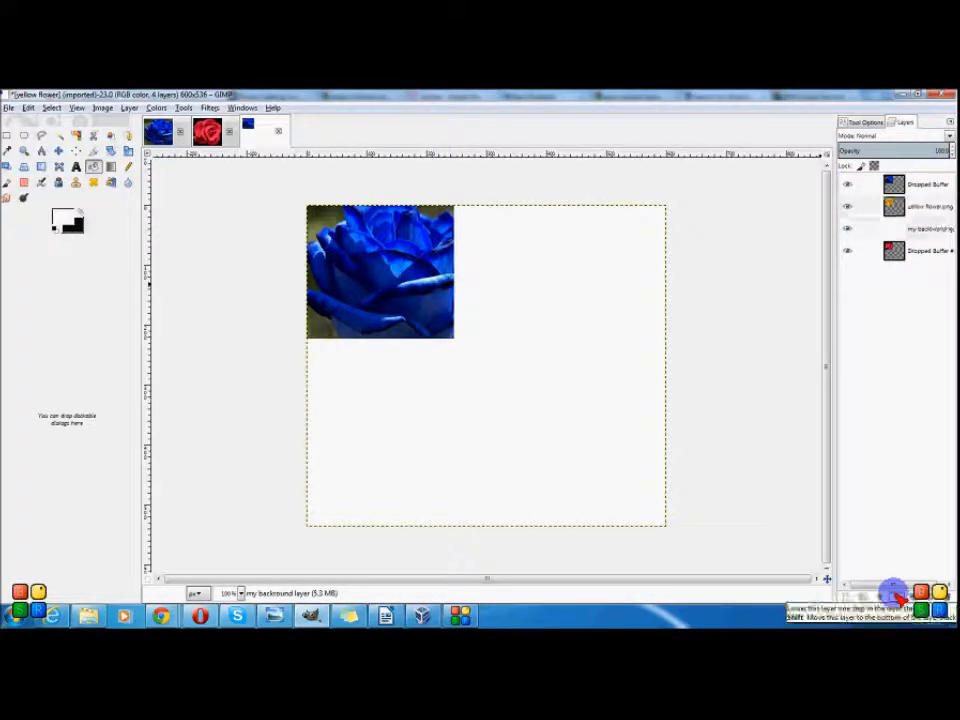
{"action": "left_click", "coordinate": [896, 596]}
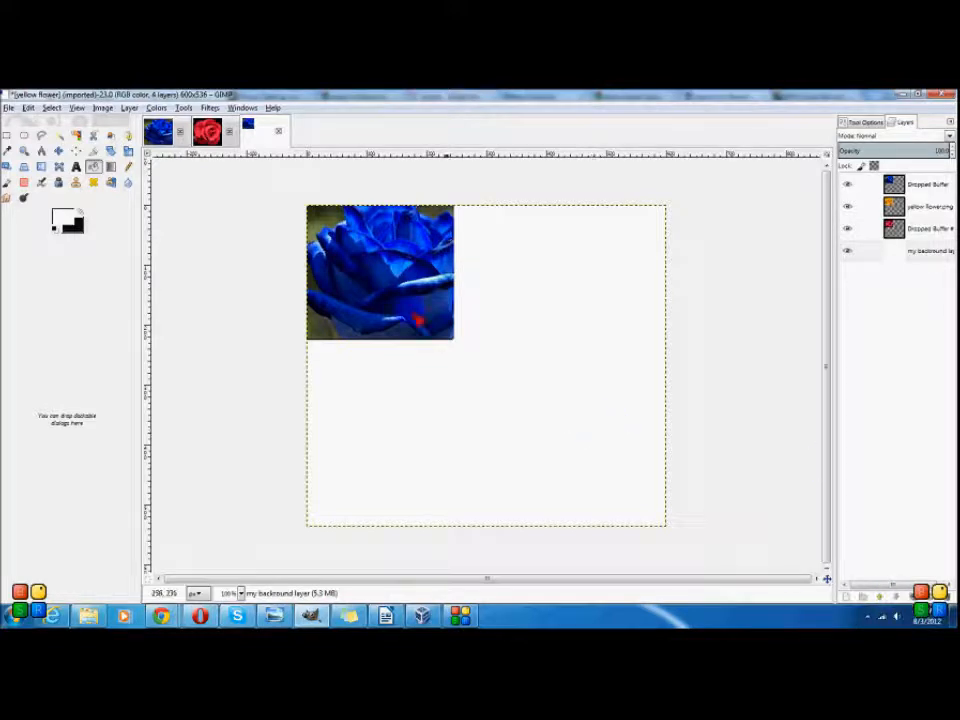
Step: Move the blue flower layer to the upper-right area of the white canvas with the Move tool
{"action": "left_click", "coordinate": [59, 150]}
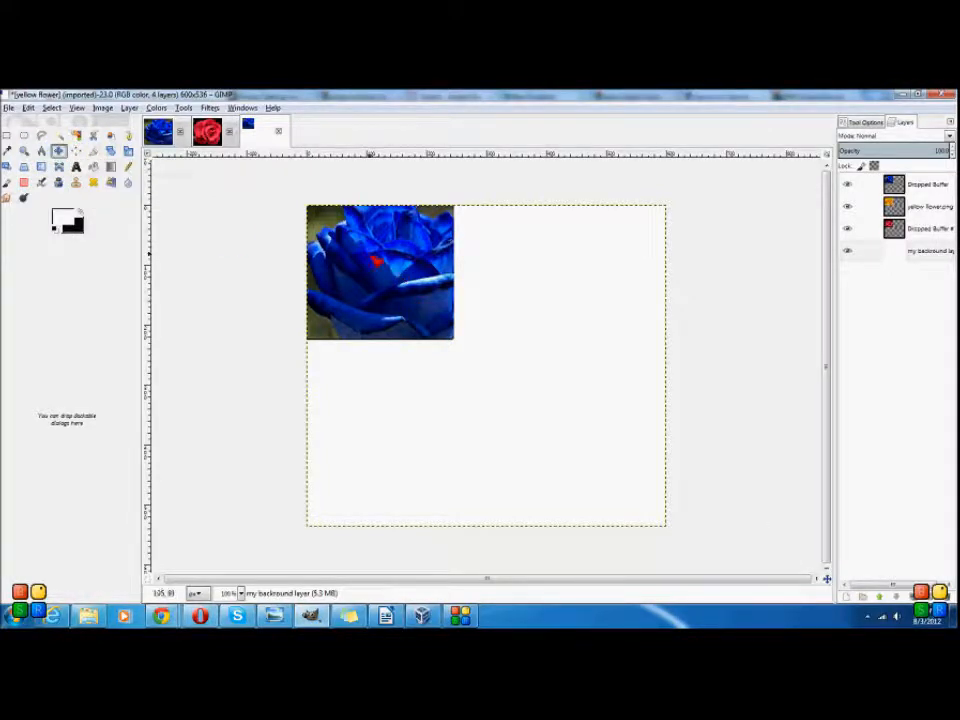
{"action": "left_click", "coordinate": [918, 189]}
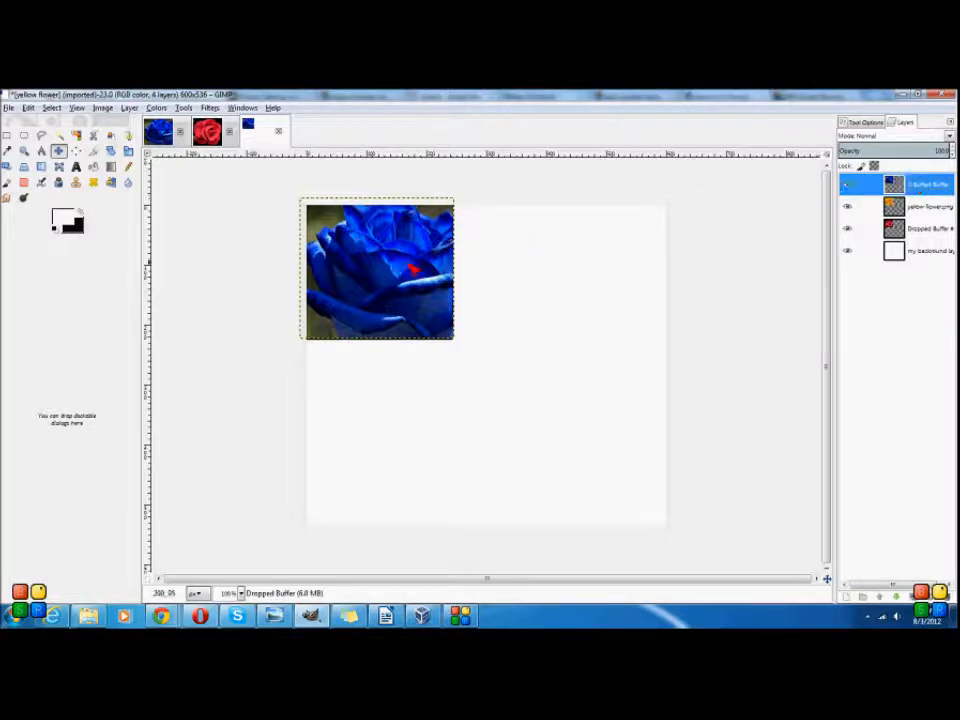
{"action": "left_click_drag", "start_coordinate": [375, 225], "coordinate": [579, 231]}
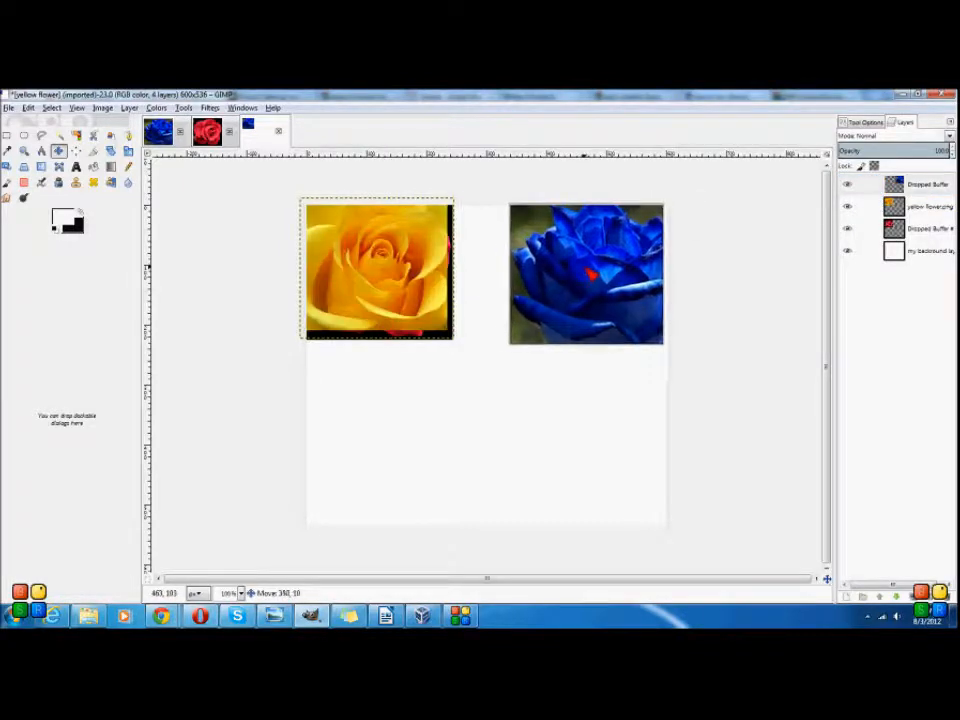
Step: Move the yellow flower layer below the blue flower and the red flower layer to the canvas's lower-left area
{"action": "left_click", "coordinate": [922, 212]}
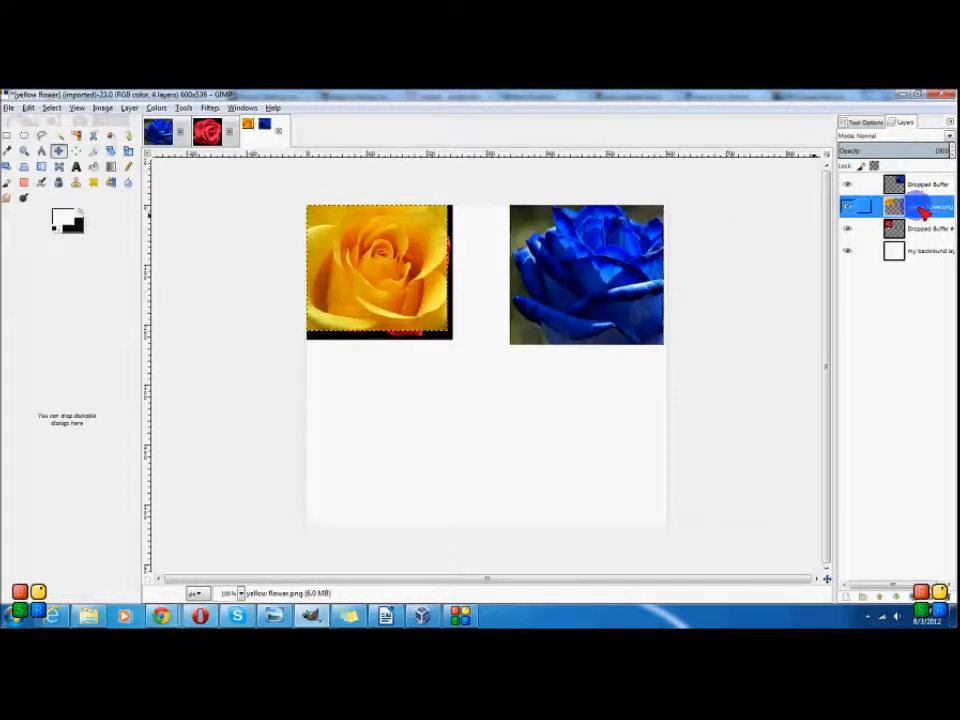
{"action": "left_click_drag", "start_coordinate": [381, 253], "coordinate": [591, 427]}
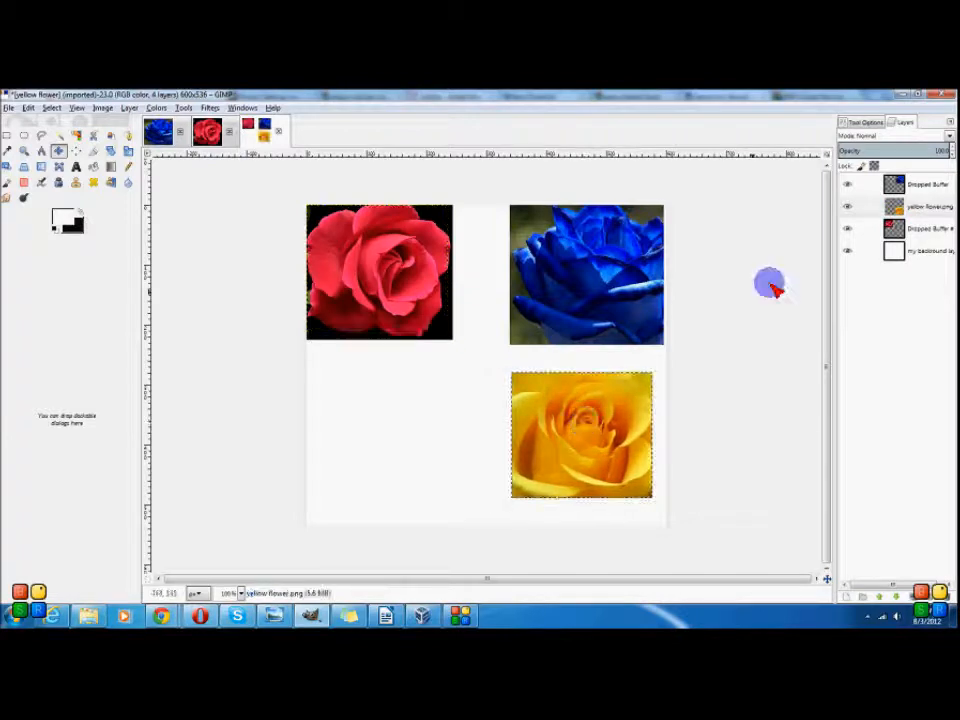
{"action": "left_click", "coordinate": [940, 230]}
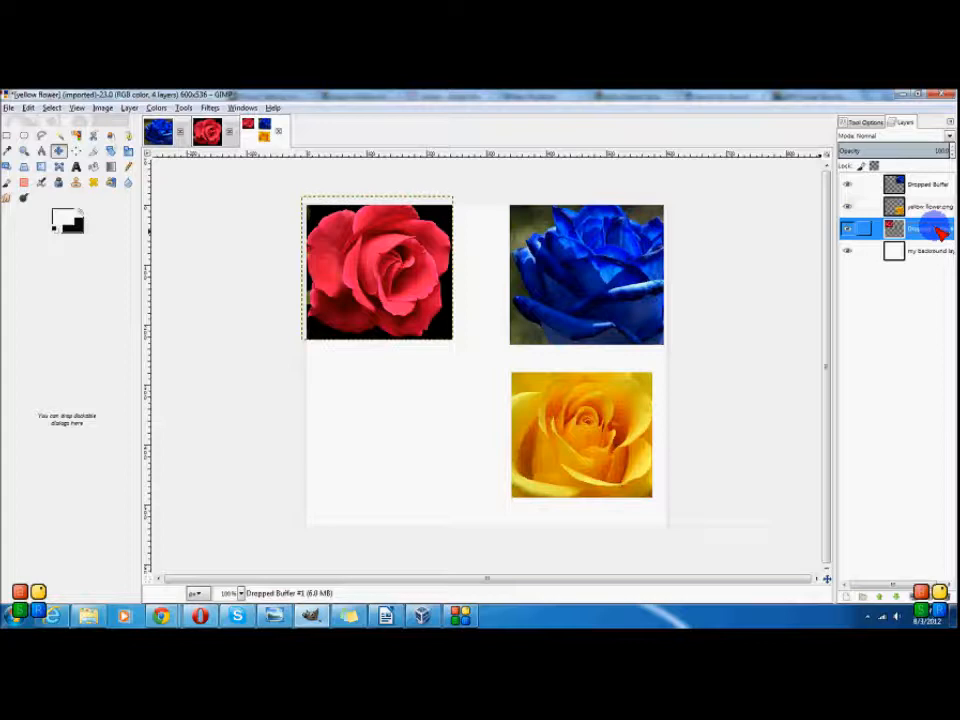
{"action": "left_click_drag", "start_coordinate": [394, 242], "coordinate": [411, 430]}
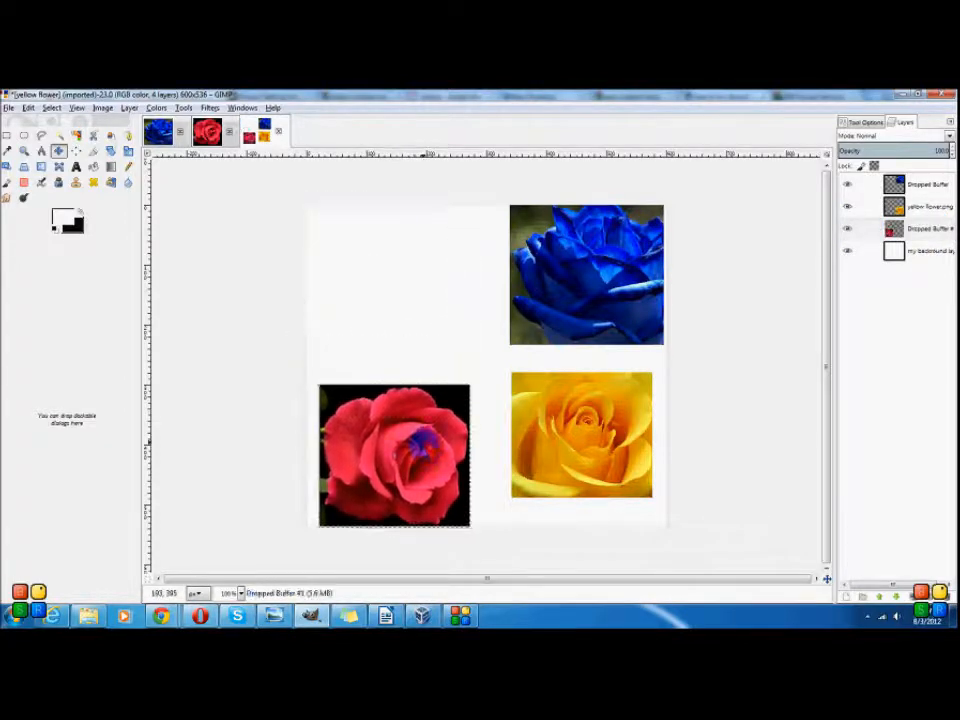
Step: Move the red flower layer up into the empty upper-left area of the canvas, beside the blue flower
{"action": "left_click", "coordinate": [920, 230]}
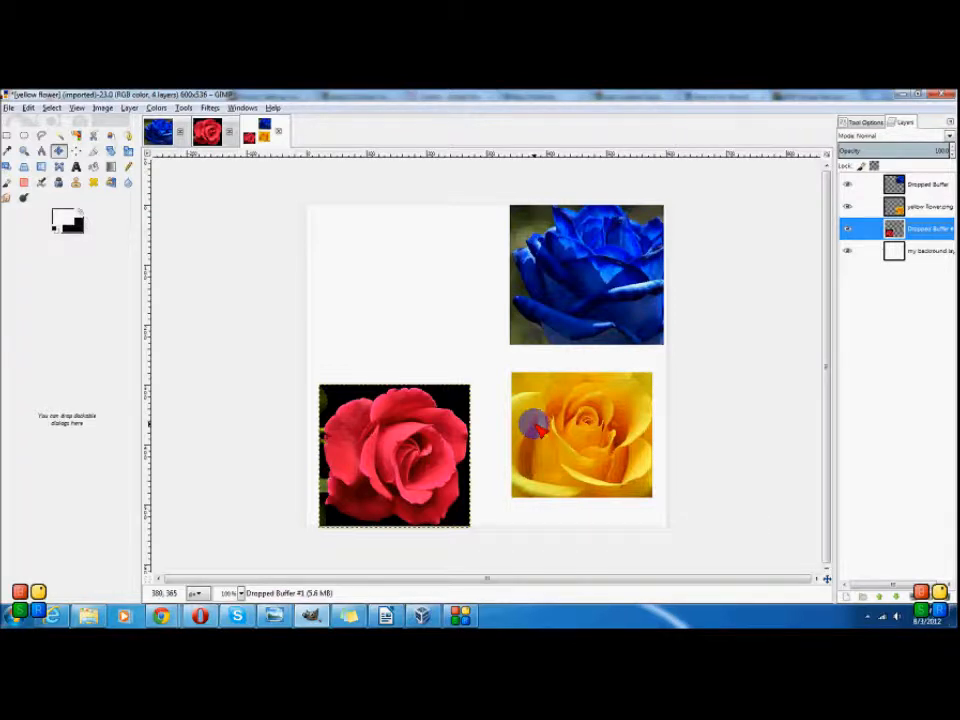
{"action": "left_click_drag", "start_coordinate": [537, 425], "coordinate": [553, 320]}
{"action": "left_click_drag", "start_coordinate": [408, 343], "coordinate": [405, 300]}
{"action": "mouse_move", "coordinate": [548, 272]}
{"action": "left_mouse_down"}
{"action": "mouse_move", "coordinate": [529, 381]}
{"action": "mouse_move", "coordinate": [536, 429]}
{"action": "mouse_move", "coordinate": [553, 293]}
{"action": "mouse_move", "coordinate": [542, 268]}
{"action": "left_mouse_up"}
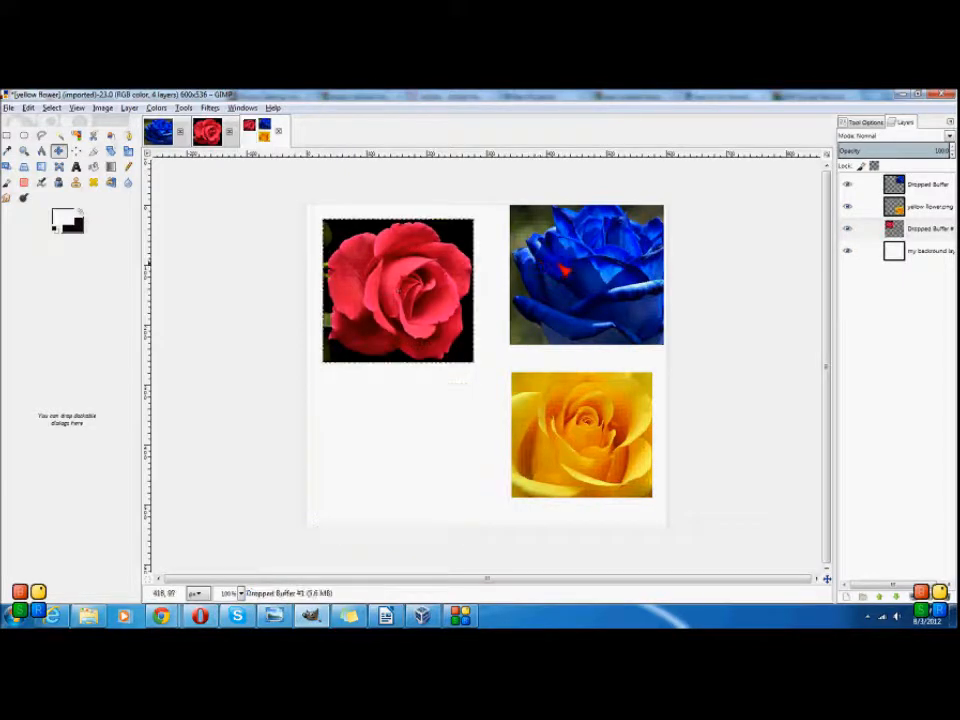
Step: Shift the blue flower layer slightly left and down, and place the red flower layer beside the yellow flower at the canvas's lower left
{"action": "left_click", "coordinate": [926, 183]}
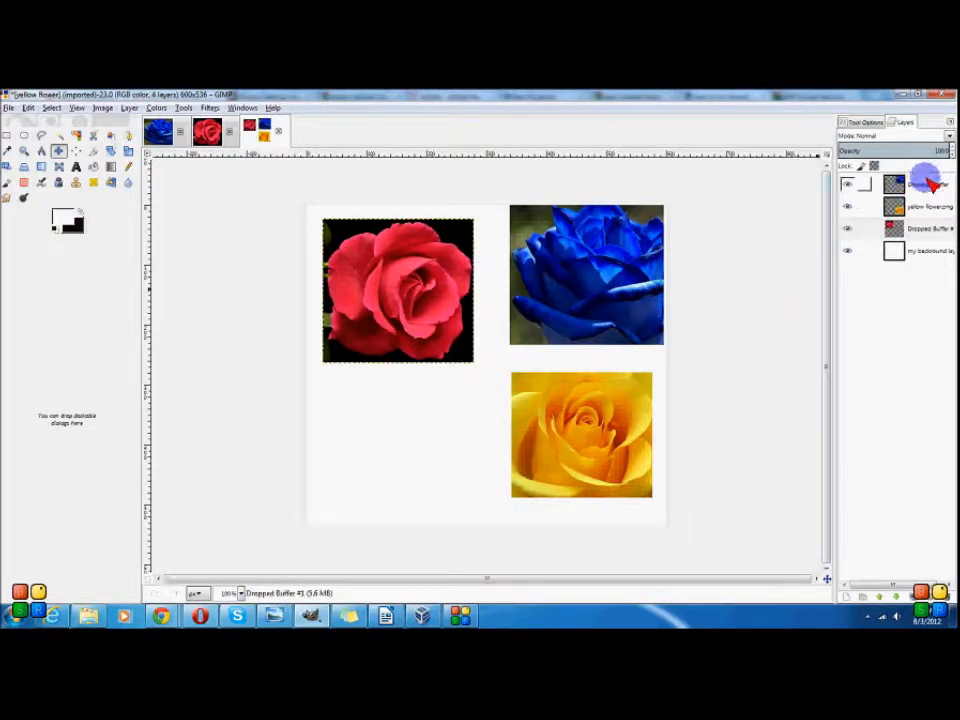
{"action": "left_click", "coordinate": [926, 180]}
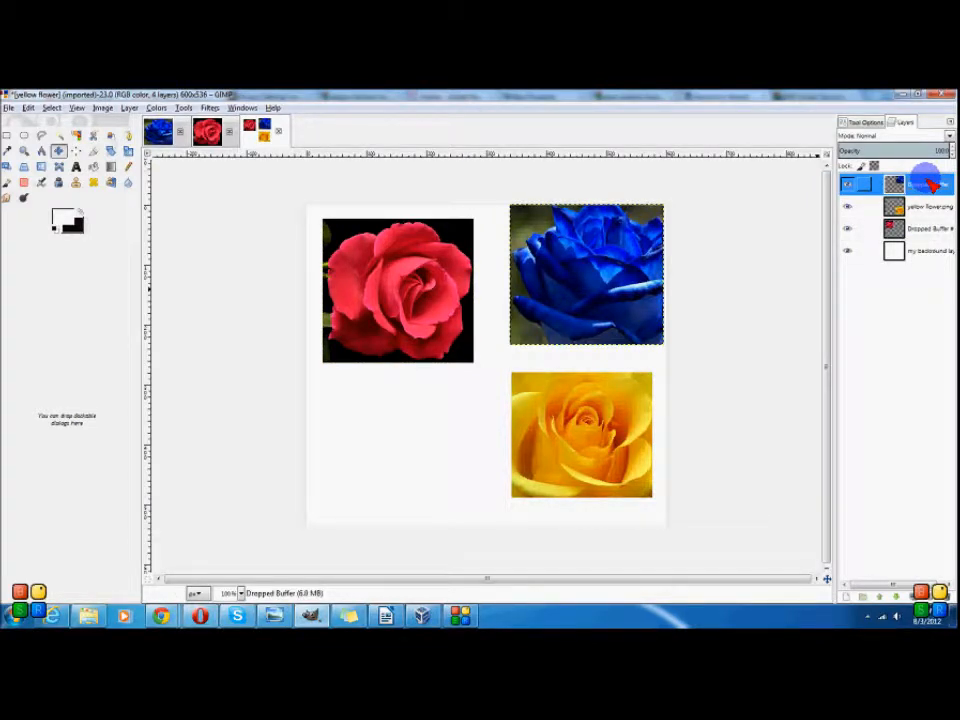
{"action": "mouse_move", "coordinate": [405, 418]}
{"action": "left_mouse_down"}
{"action": "mouse_move", "coordinate": [420, 388]}
{"action": "mouse_move", "coordinate": [416, 474]}
{"action": "mouse_move", "coordinate": [315, 454]}
{"action": "mouse_move", "coordinate": [501, 503]}
{"action": "mouse_move", "coordinate": [396, 426]}
{"action": "left_mouse_up"}
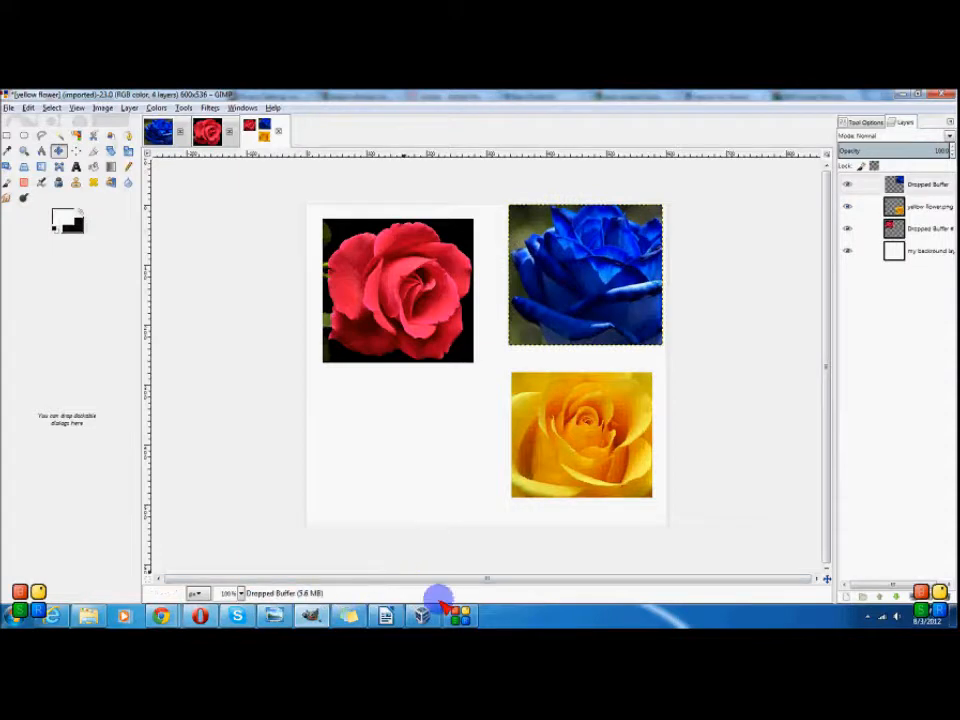
{"action": "mouse_move", "coordinate": [388, 284]}
{"action": "left_mouse_down"}
{"action": "mouse_move", "coordinate": [371, 405]}
{"action": "mouse_move", "coordinate": [404, 290]}
{"action": "mouse_move", "coordinate": [381, 286]}
{"action": "left_mouse_up"}
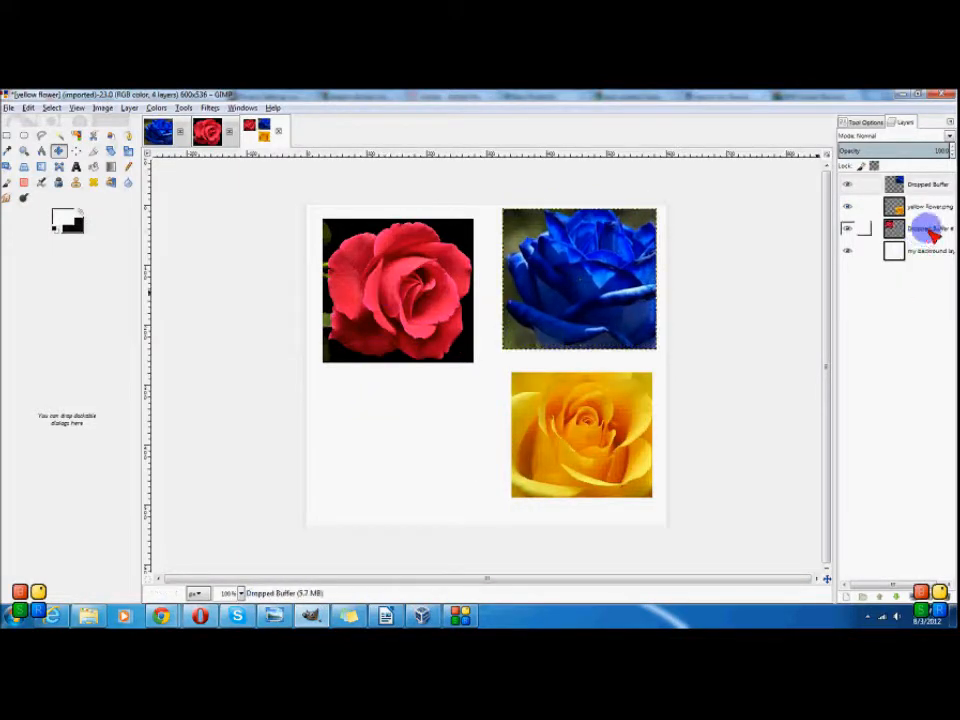
{"action": "left_click", "coordinate": [930, 230]}
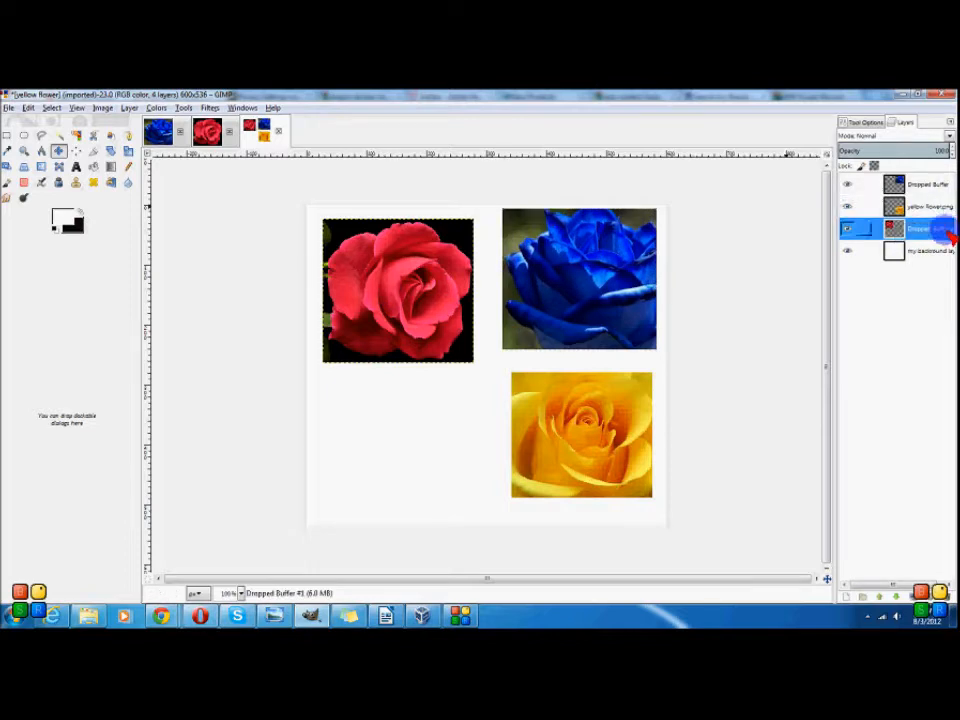
{"action": "left_click_drag", "start_coordinate": [388, 252], "coordinate": [403, 425]}
{"action": "left_click", "coordinate": [460, 615]}
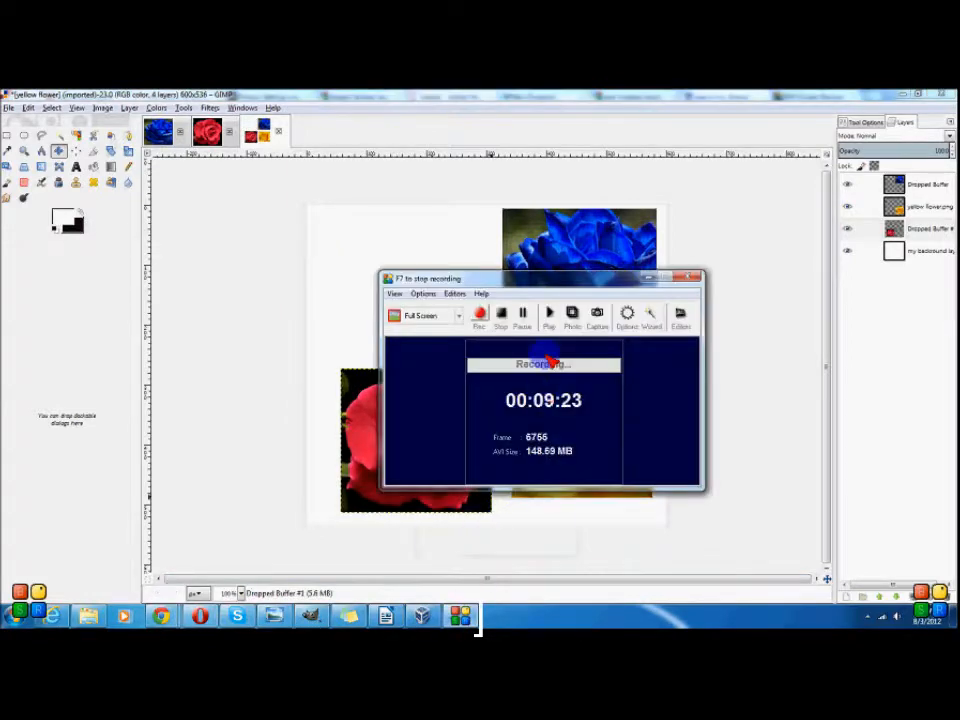
{"action": "left_click_drag", "start_coordinate": [527, 315], "coordinate": [617, 457]}
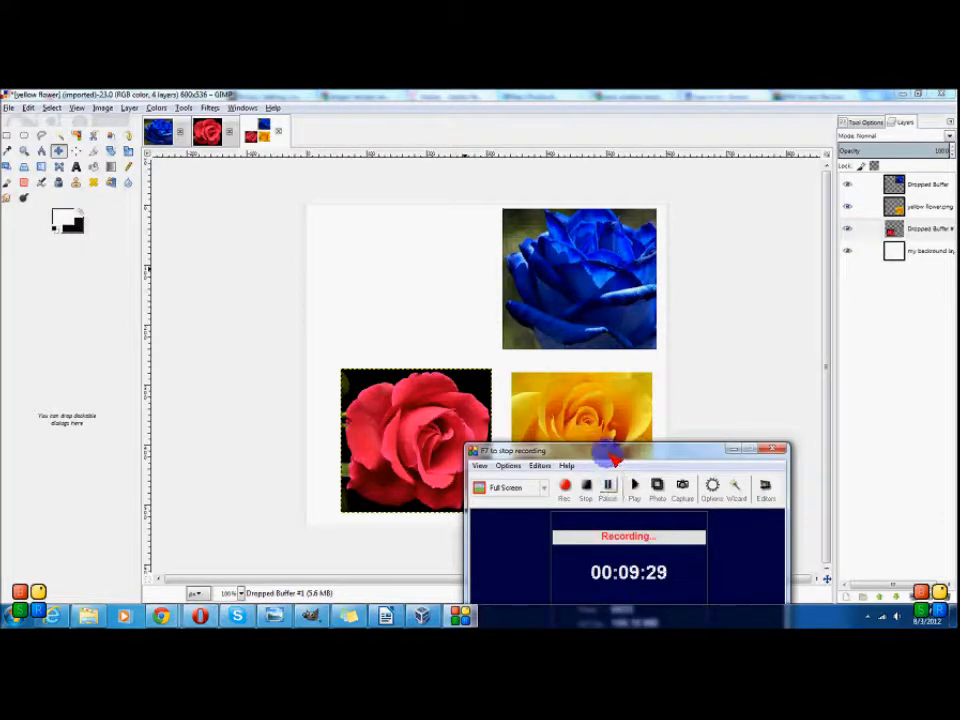
{"action": "left_click_drag", "start_coordinate": [607, 452], "coordinate": [641, 597]}
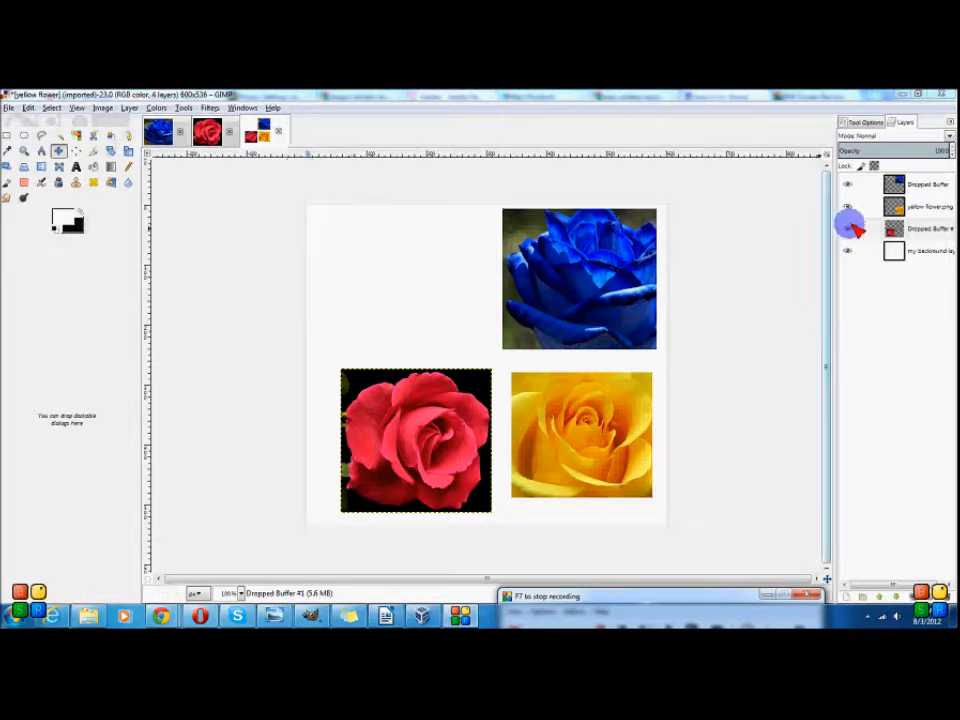
Step: Flatten the image so the three flowers and the white background merge into a single layer
{"action": "left_click", "coordinate": [101, 107]}
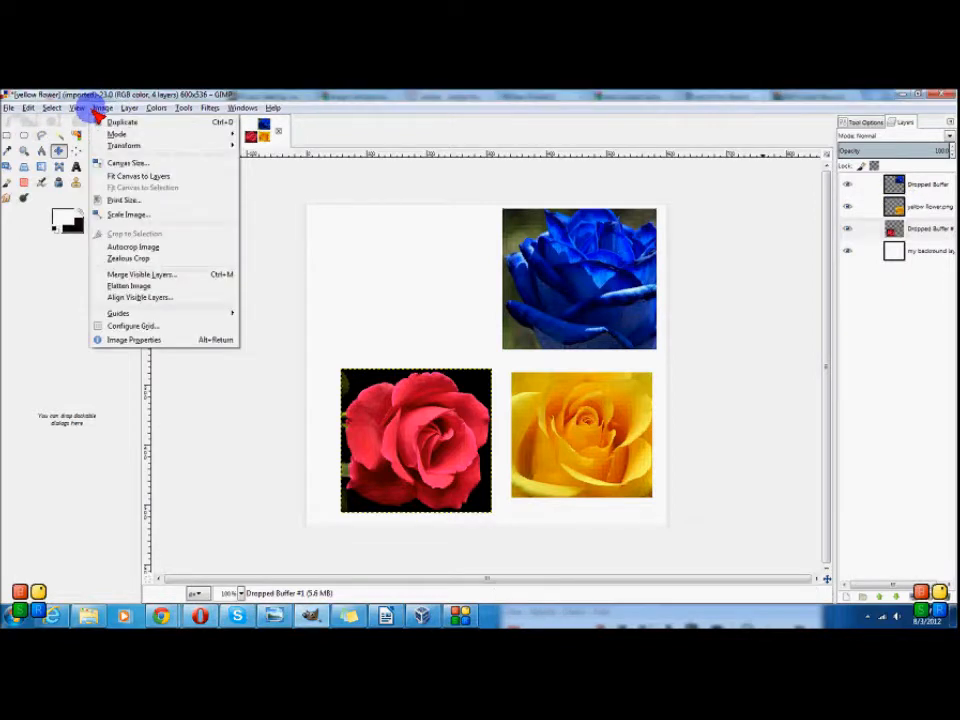
{"action": "left_click", "coordinate": [130, 286]}
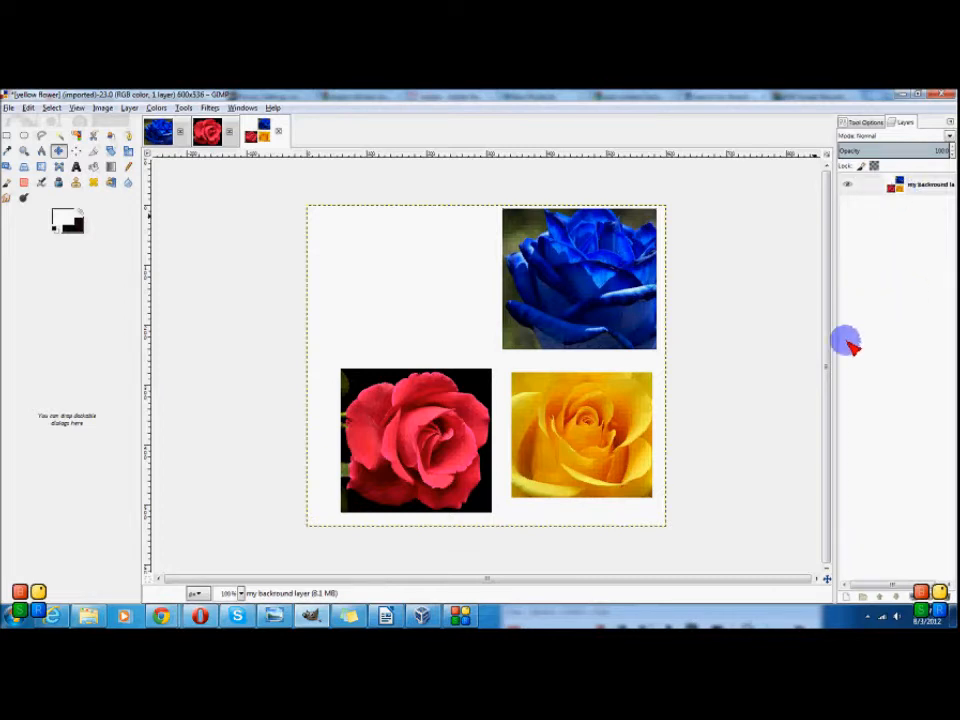
{"action": "mouse_move", "coordinate": [458, 612]}
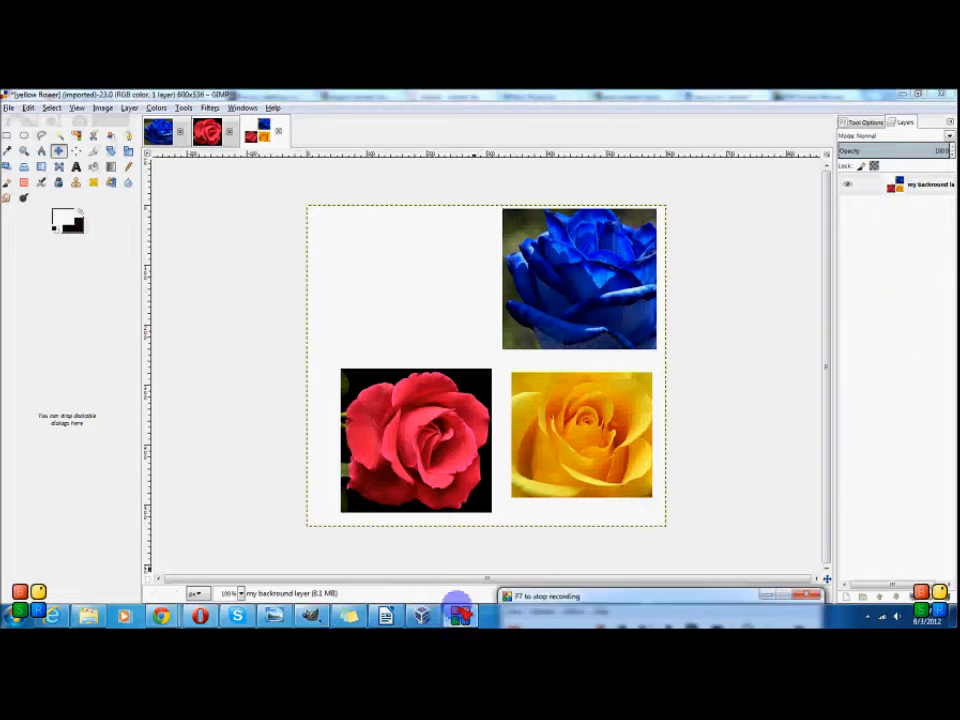
{"action": "left_click", "coordinate": [560, 597]}
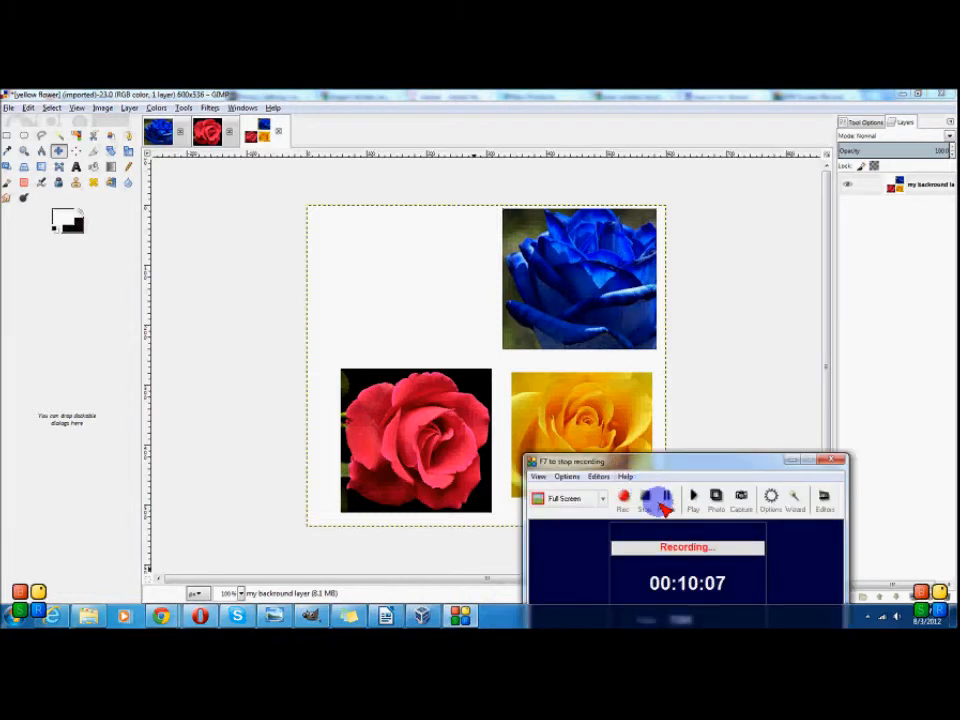